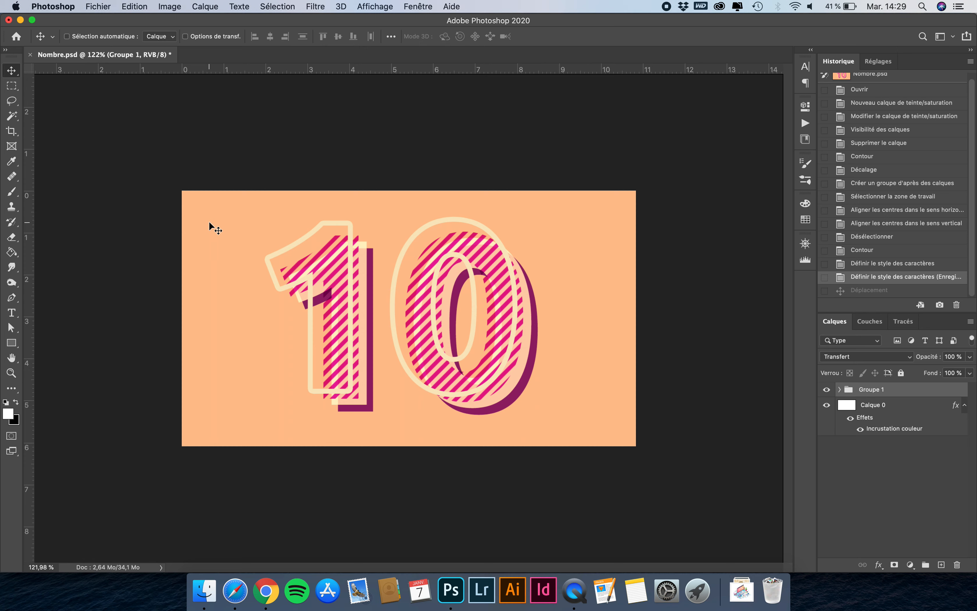
Create a 1280 x 720 px document at 300 pixels per inch in RGB and unlock its background layer.
click(105, 4)
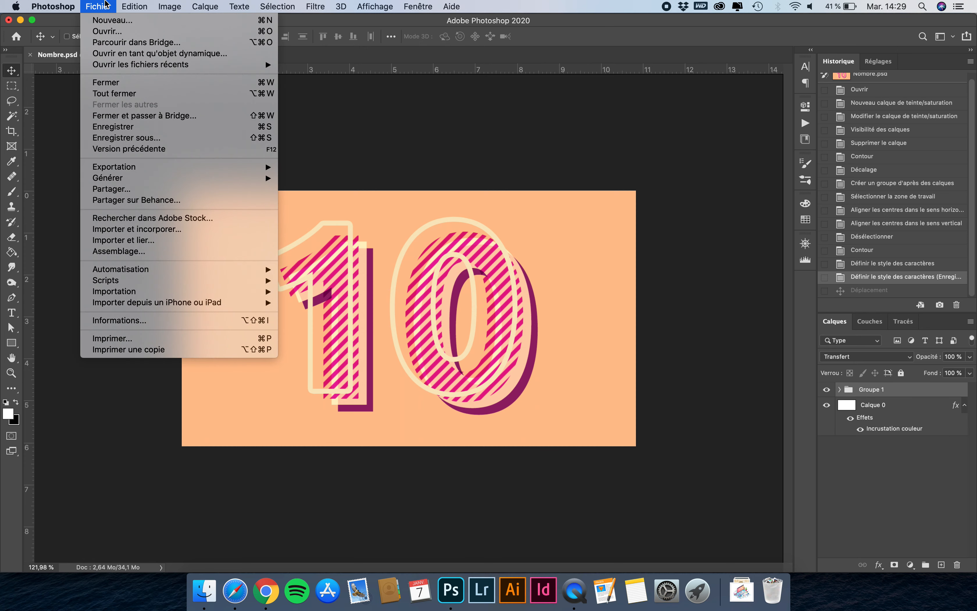
click(104, 23)
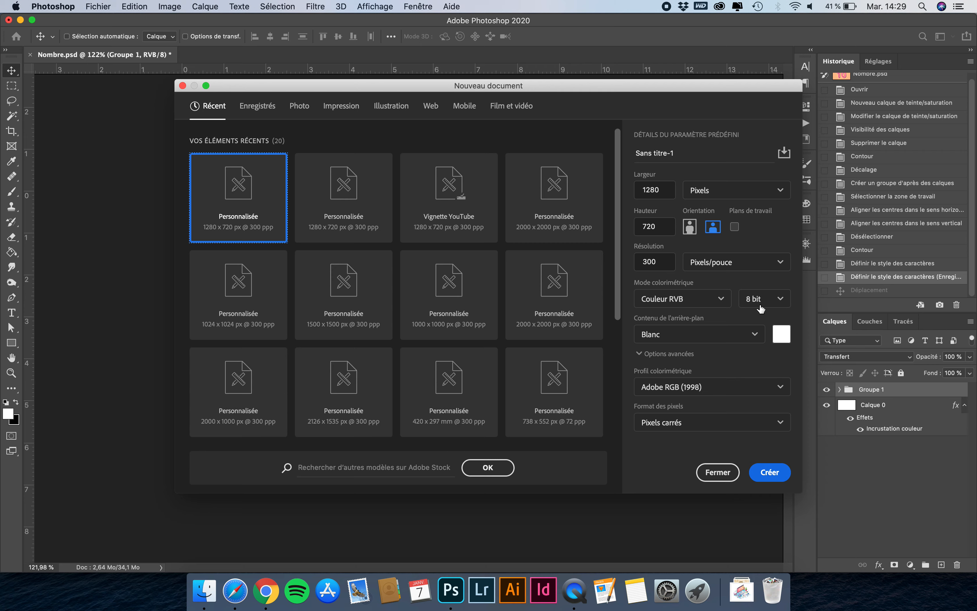
click(776, 478)
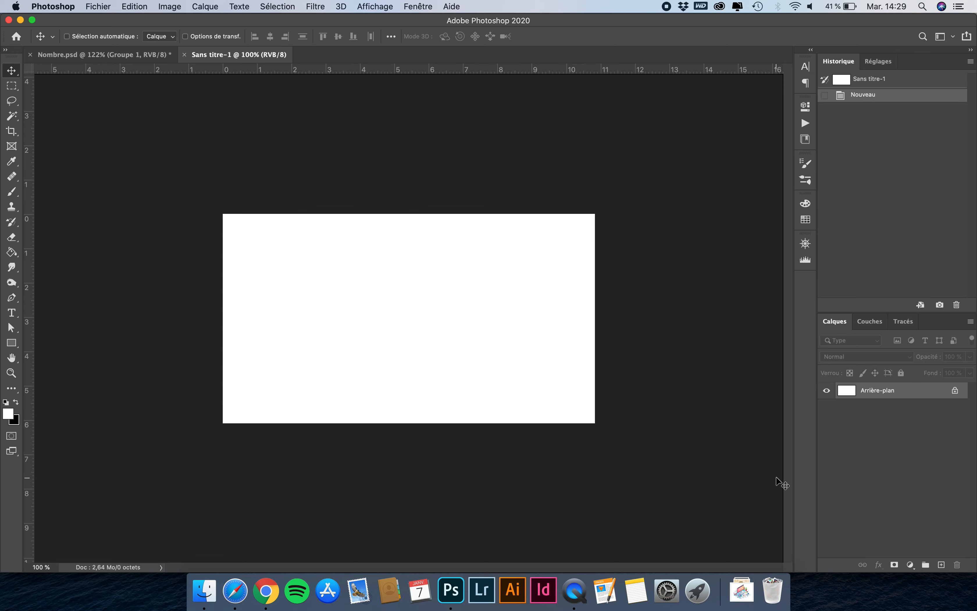
click(954, 391)
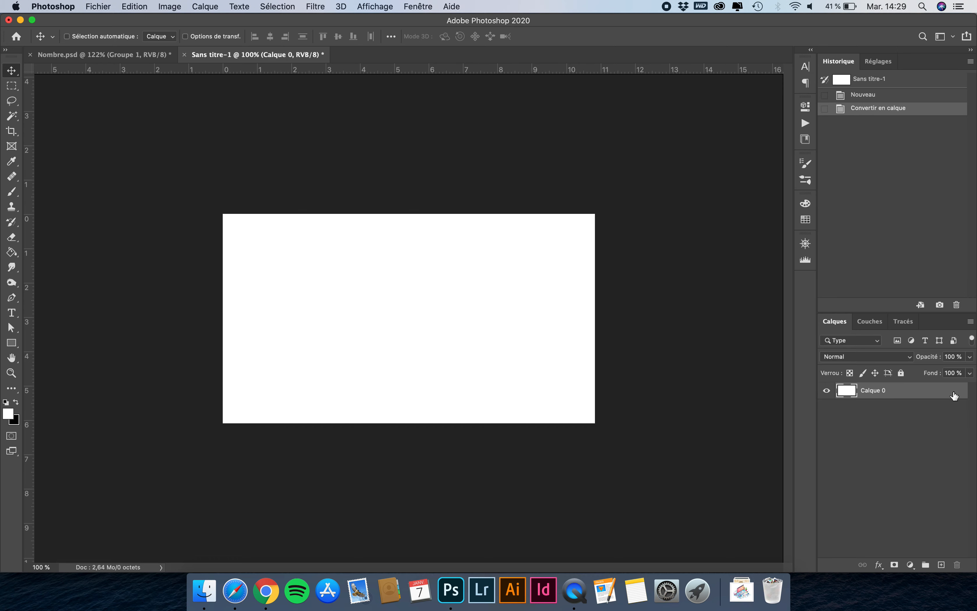
Add a colour overlay in f1c192 at 100% opacity, Normal mode, to the unlocked background layer.
click(879, 565)
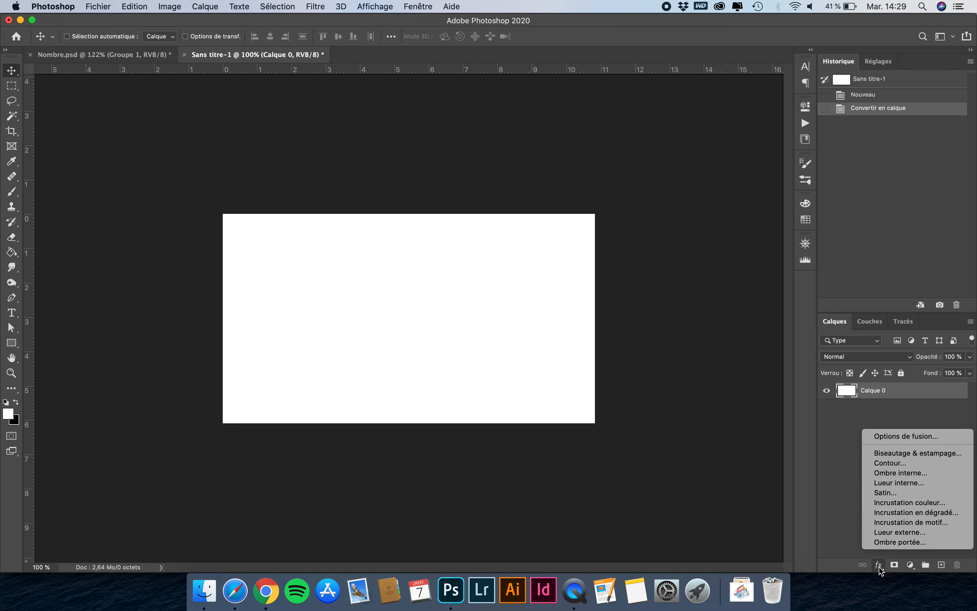
click(906, 503)
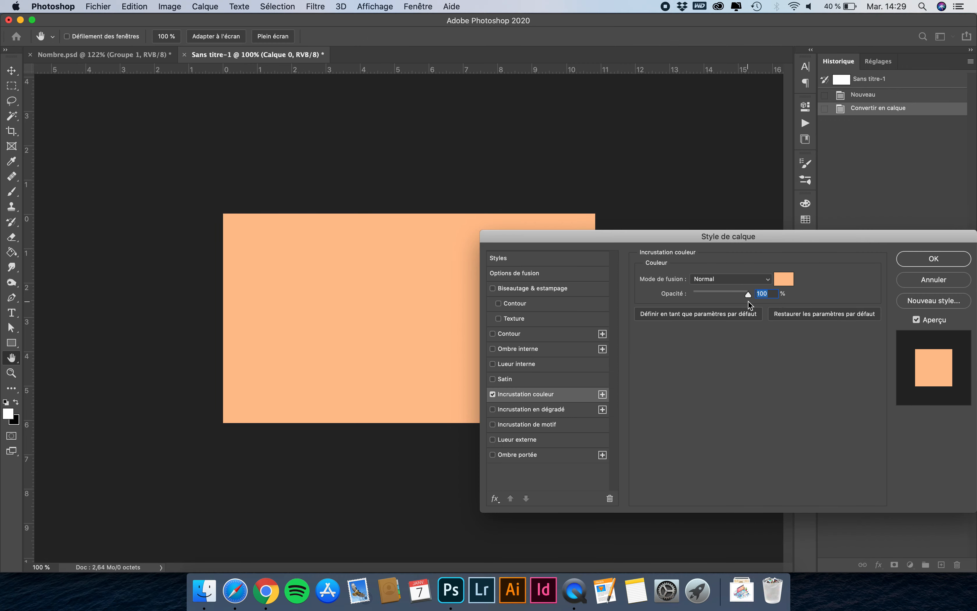
click(783, 282)
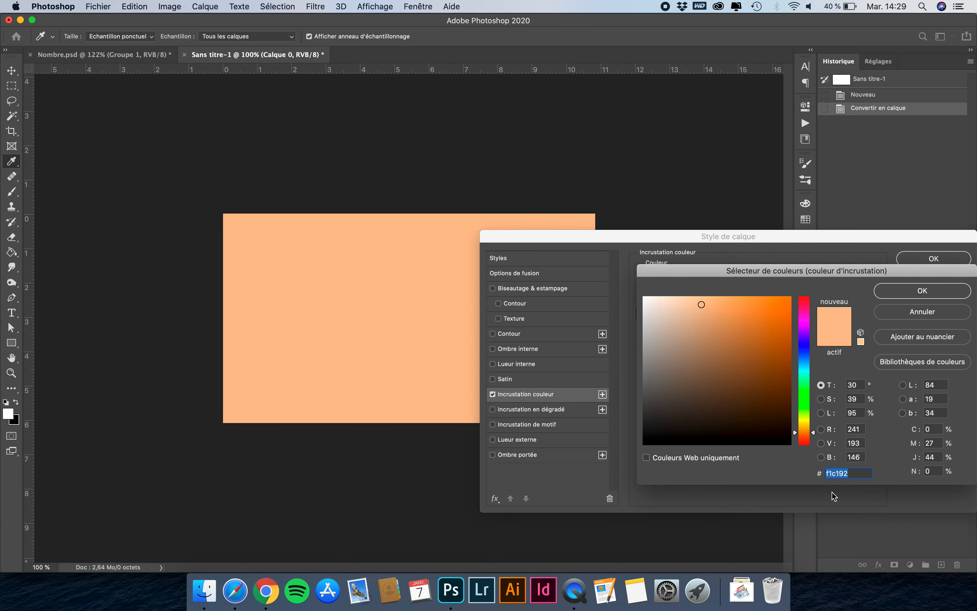
click(853, 475)
click(925, 291)
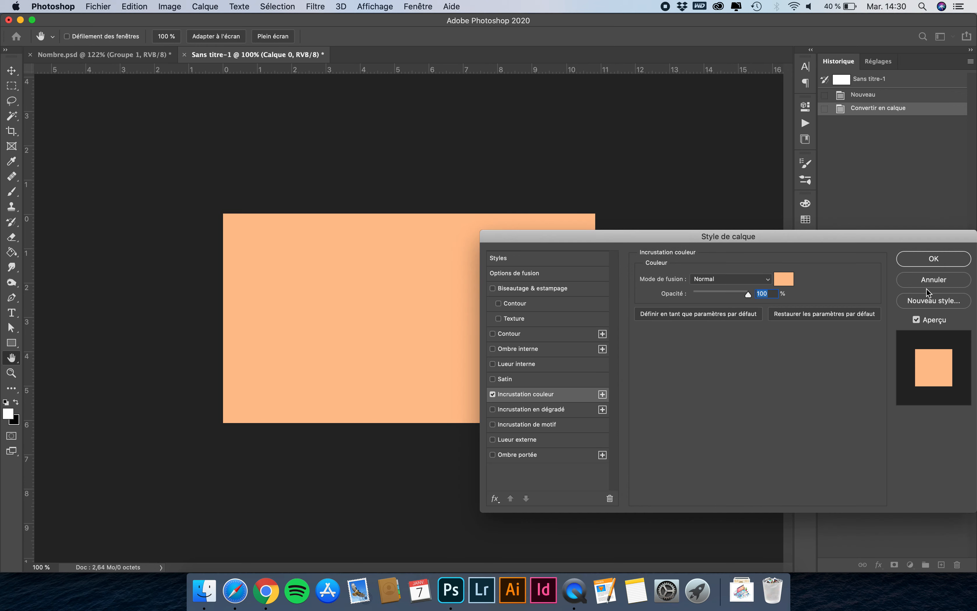
click(934, 260)
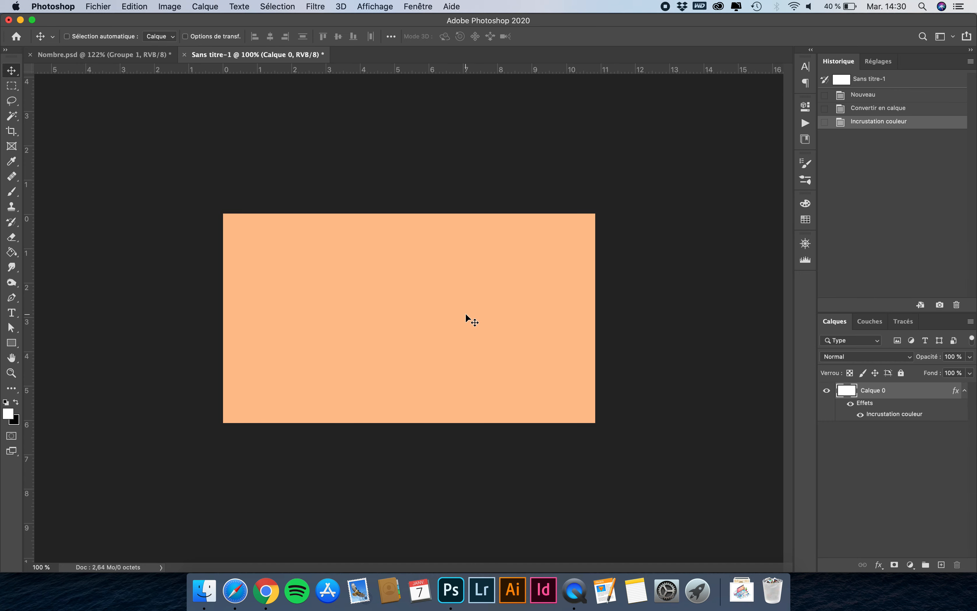
Add a text layer reading "10" in Ubuntu Bold near the middle of the canvas.
click(12, 312)
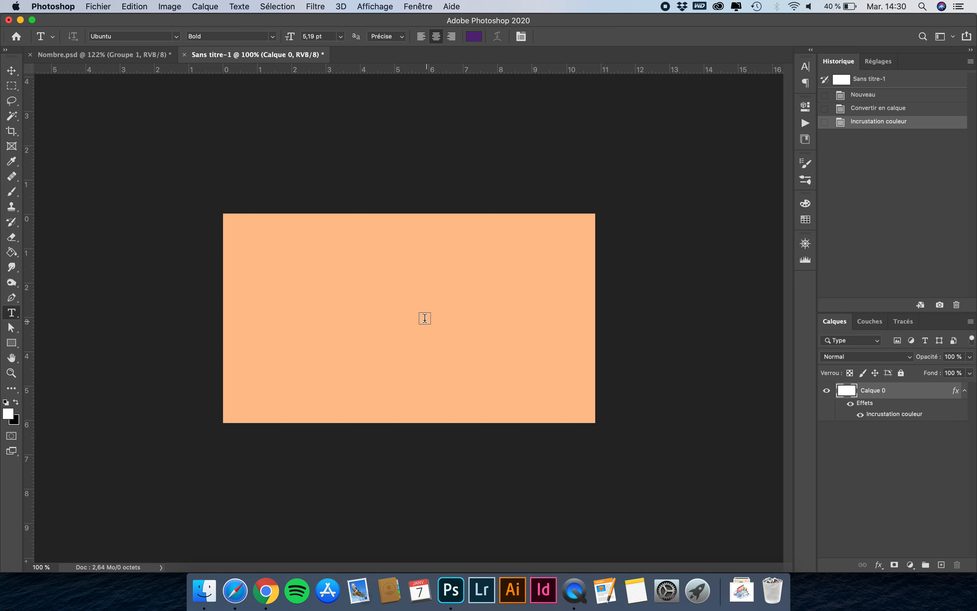
click(376, 318)
text(10)
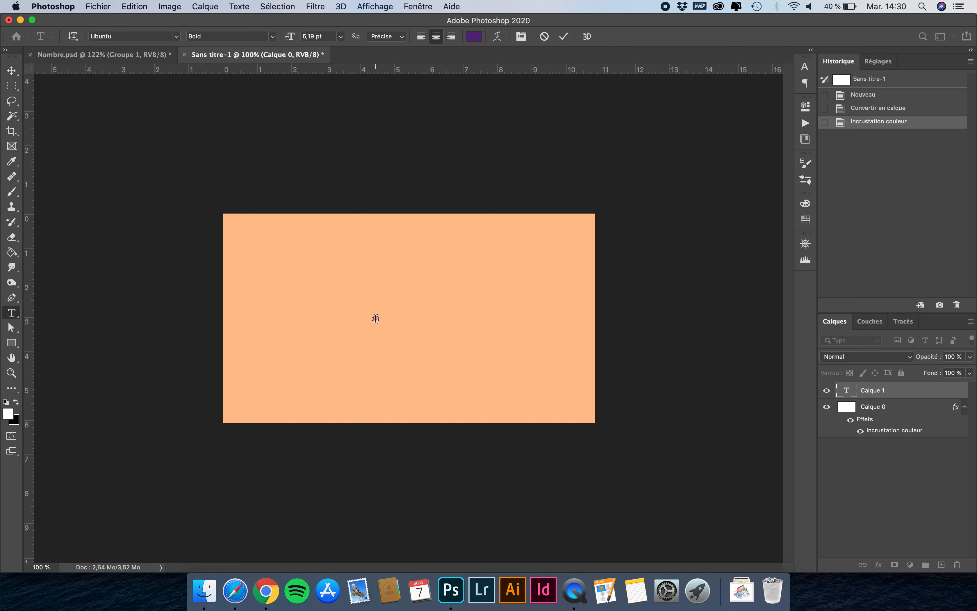
click(12, 71)
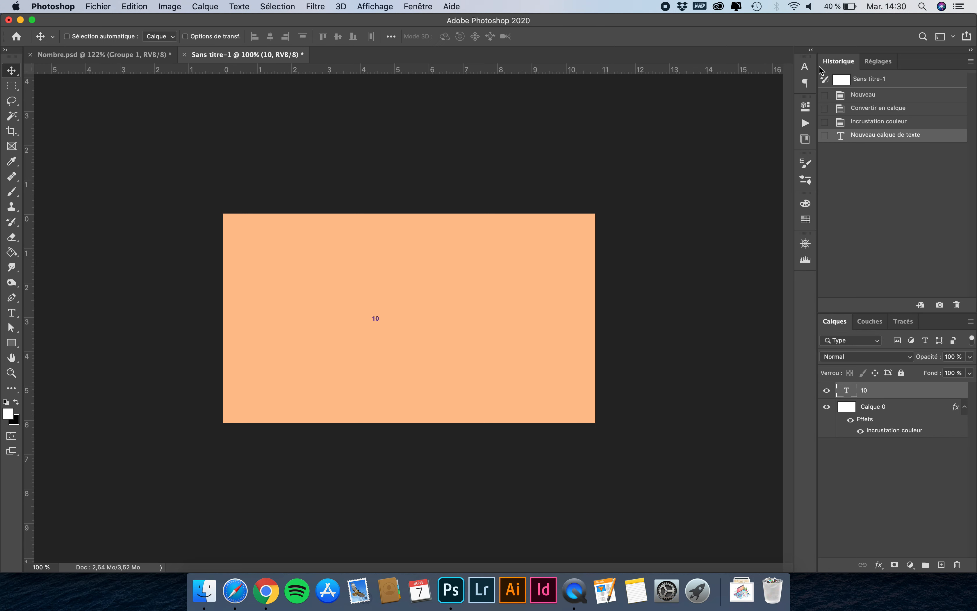
Set the "10" text's font size to 140 pt and move it to the middle of the canvas.
click(804, 68)
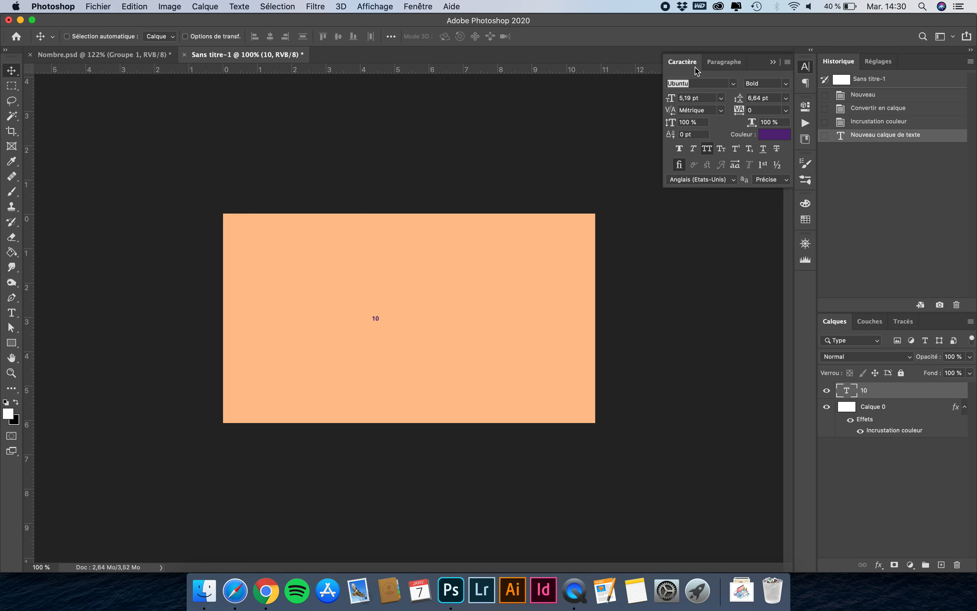
click(373, 6)
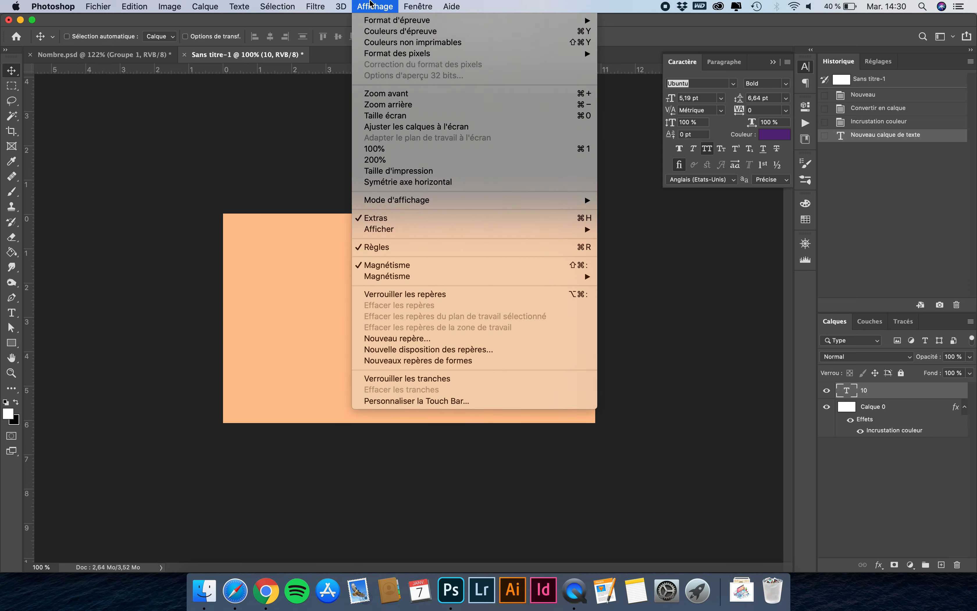
mouse_move(414, 5)
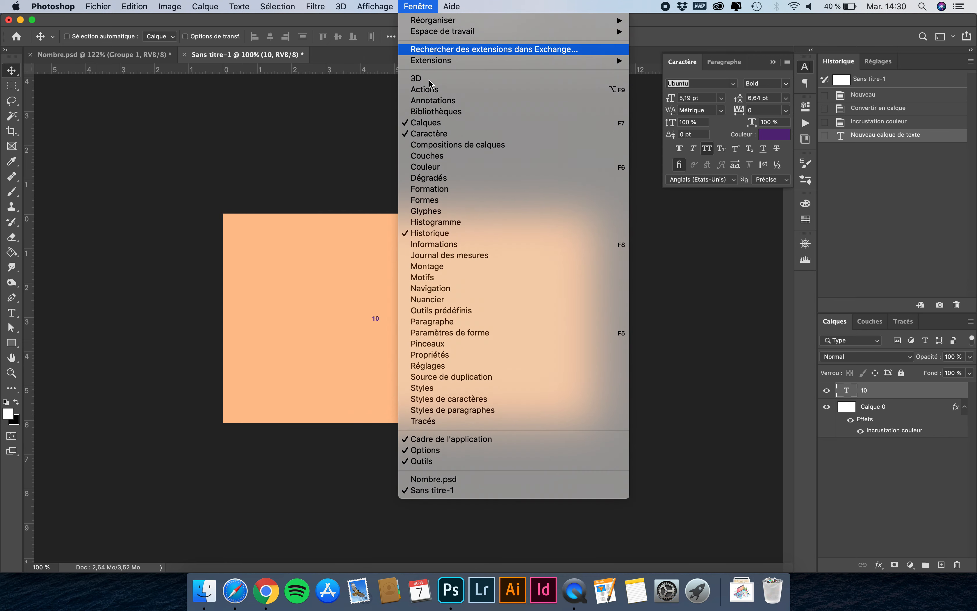
click(409, 3)
click(703, 98)
text(1)
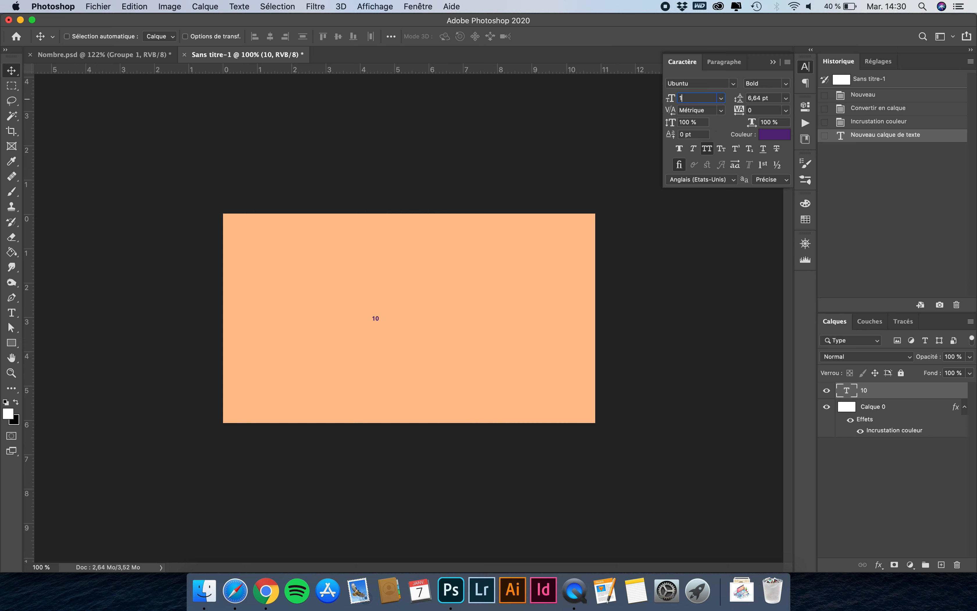
text(40)
key(Return)
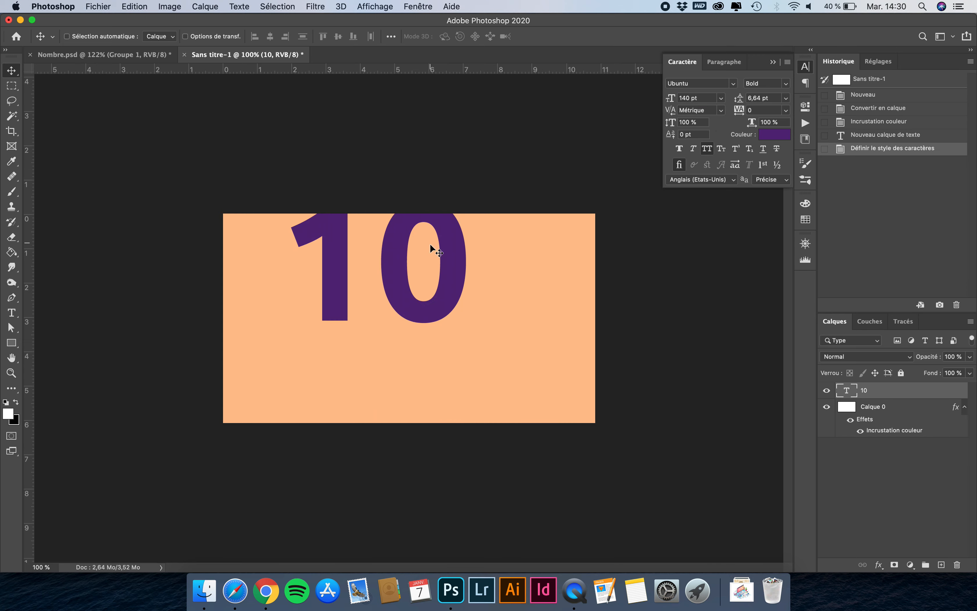
drag(430, 243, 460, 299)
Change the "10" text's colour to black and collapse the character settings.
drag(704, 84, 598, 86)
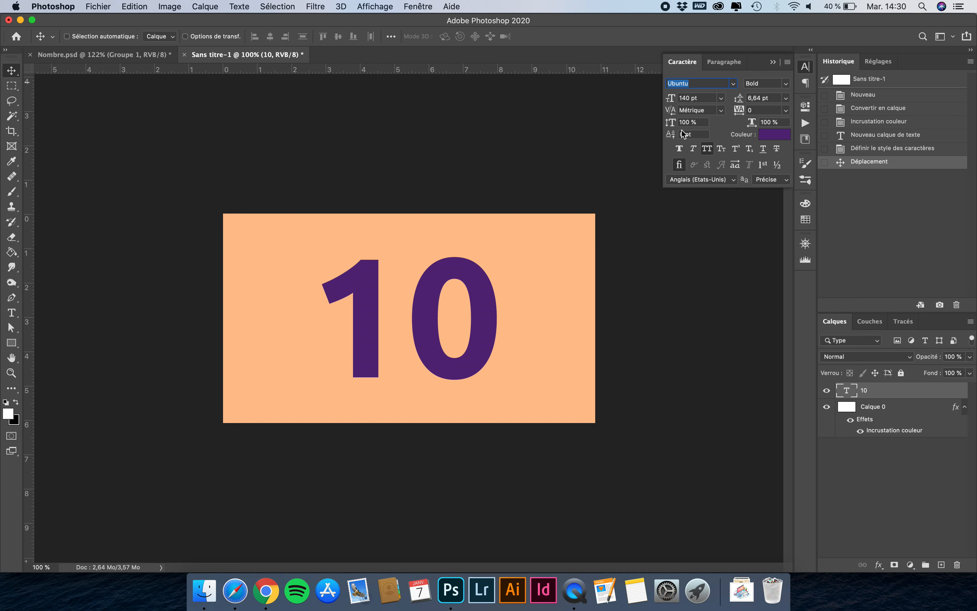
click(775, 134)
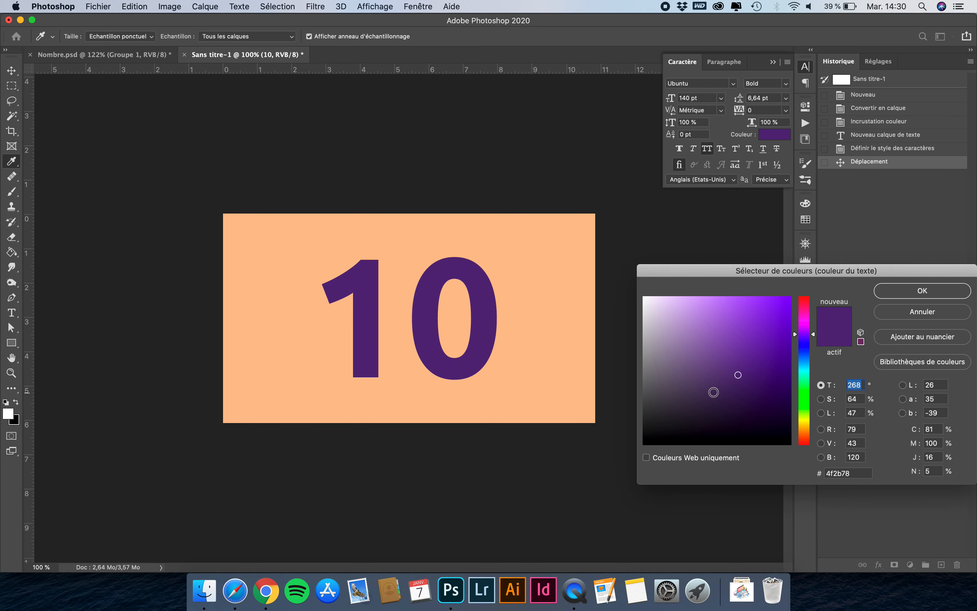
drag(713, 391, 543, 535)
key(Return)
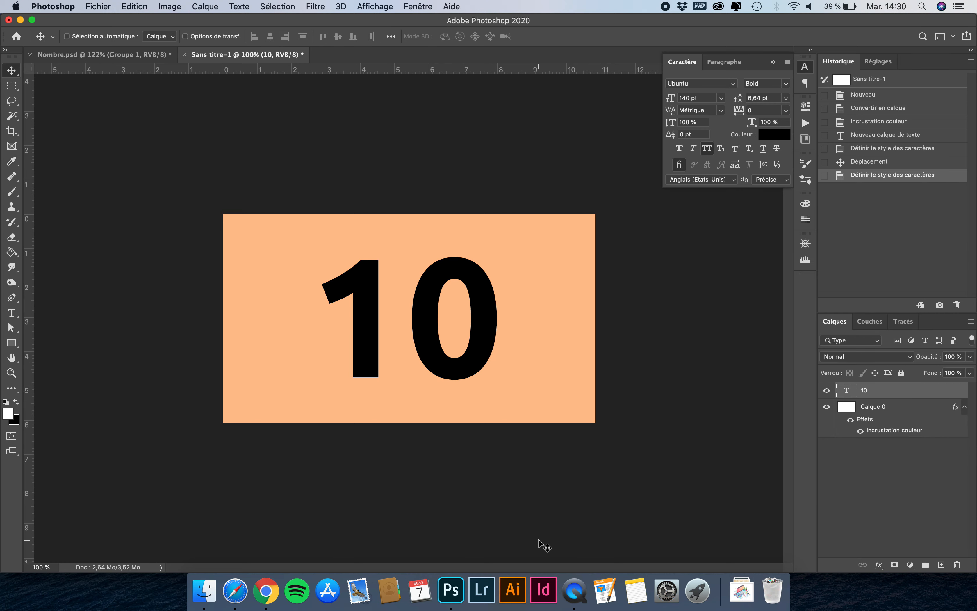
click(684, 63)
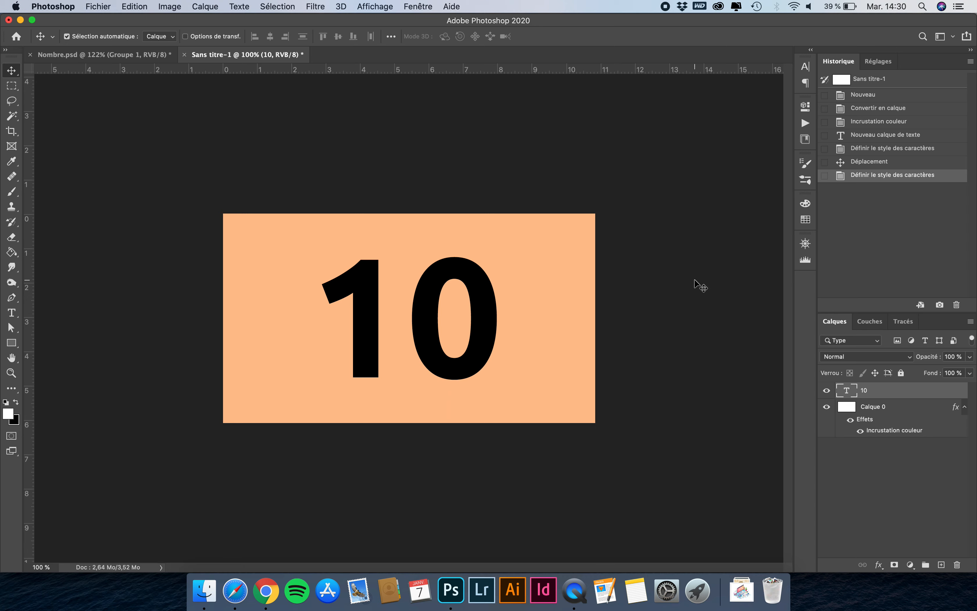
Duplicate the "10" text layer three times and hide the three text layers beneath the topmost copy.
key(cmd+j)
key(super+j)
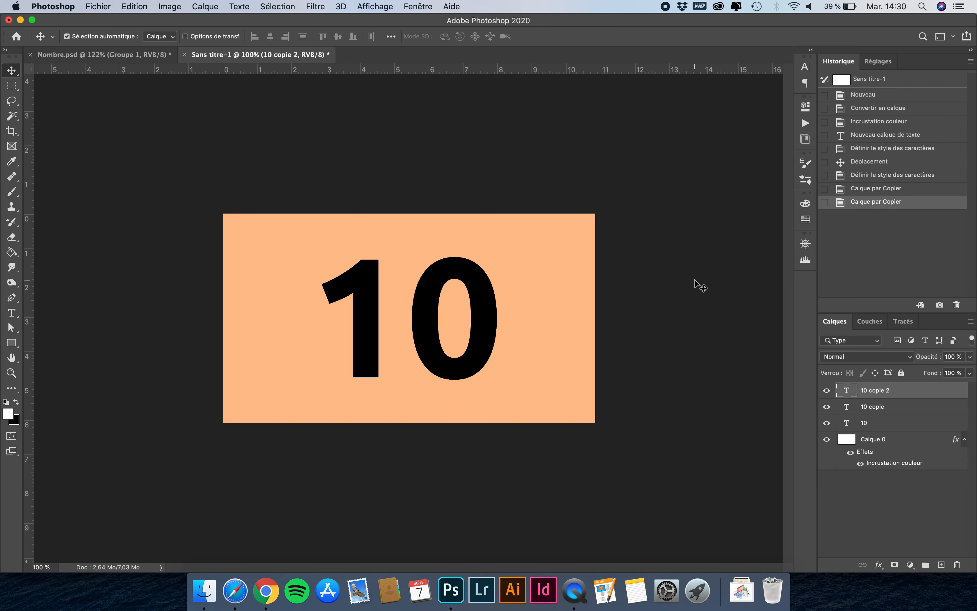
key(super+j)
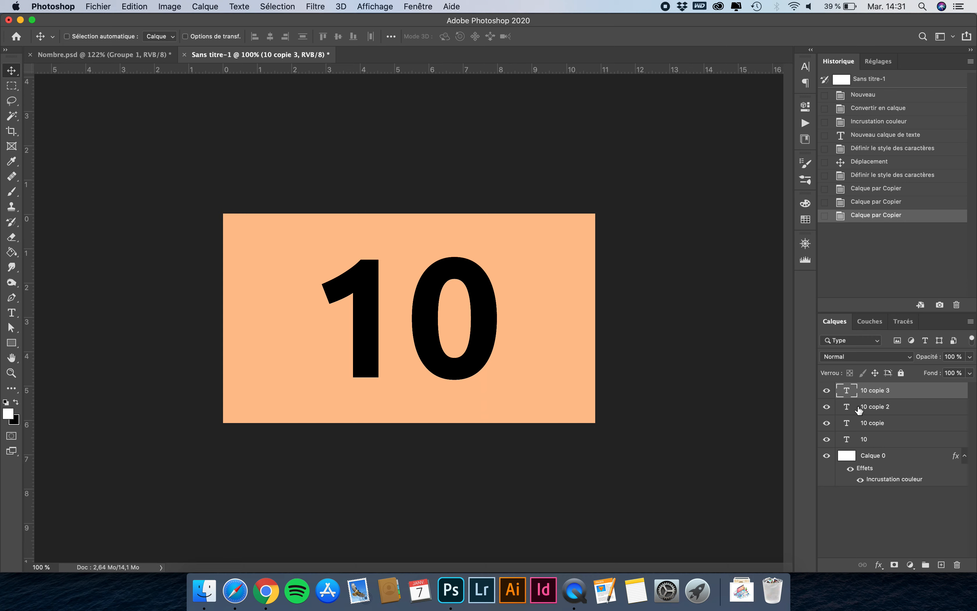
click(826, 409)
drag(826, 411, 828, 440)
Rename the topmost text layer "Contour".
double_click(875, 391)
text(C)
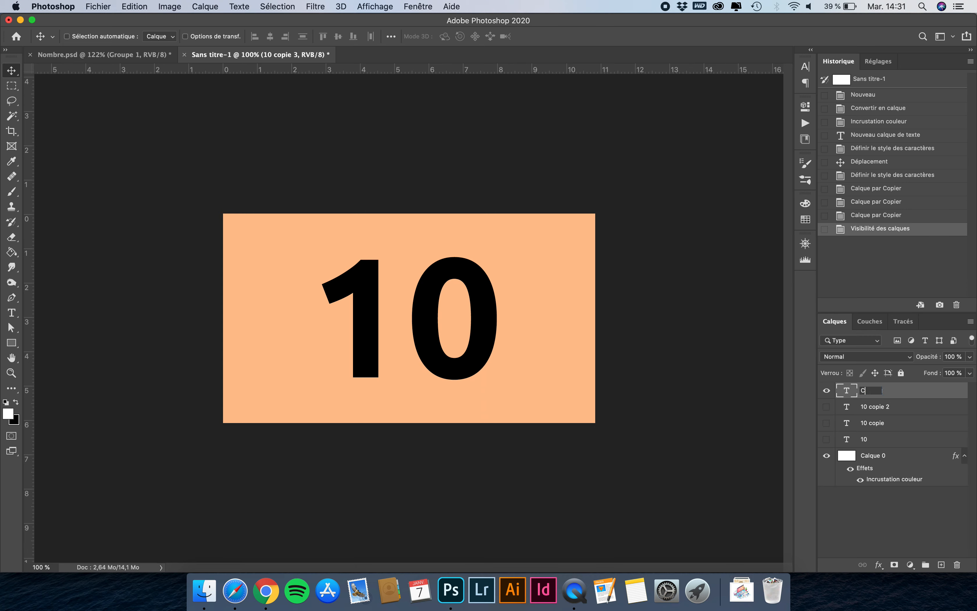
text(ontour)
key(Return)
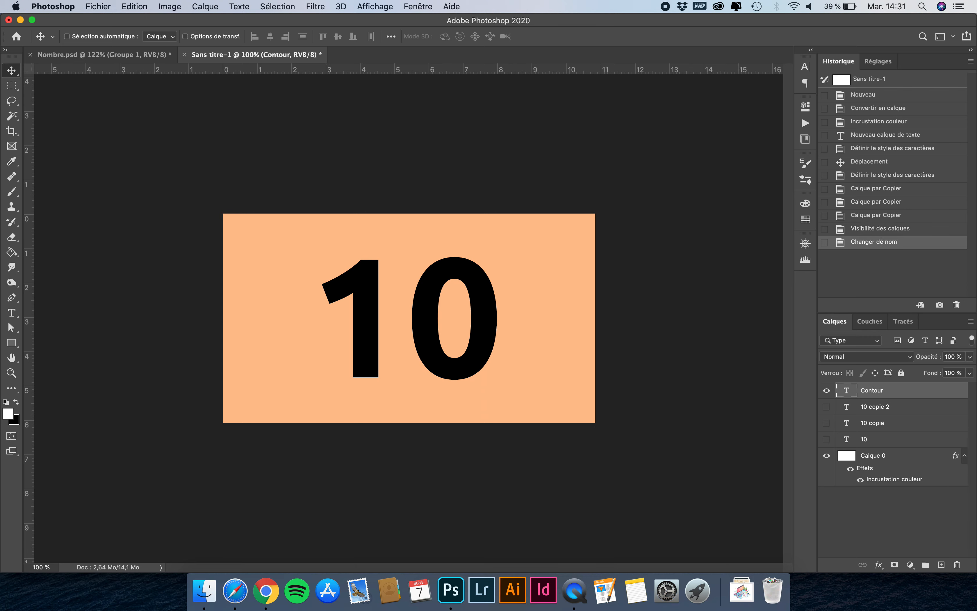
Add a 14 px outside stroke in colour f4e7c0 at 100% opacity to the Contour layer.
click(880, 565)
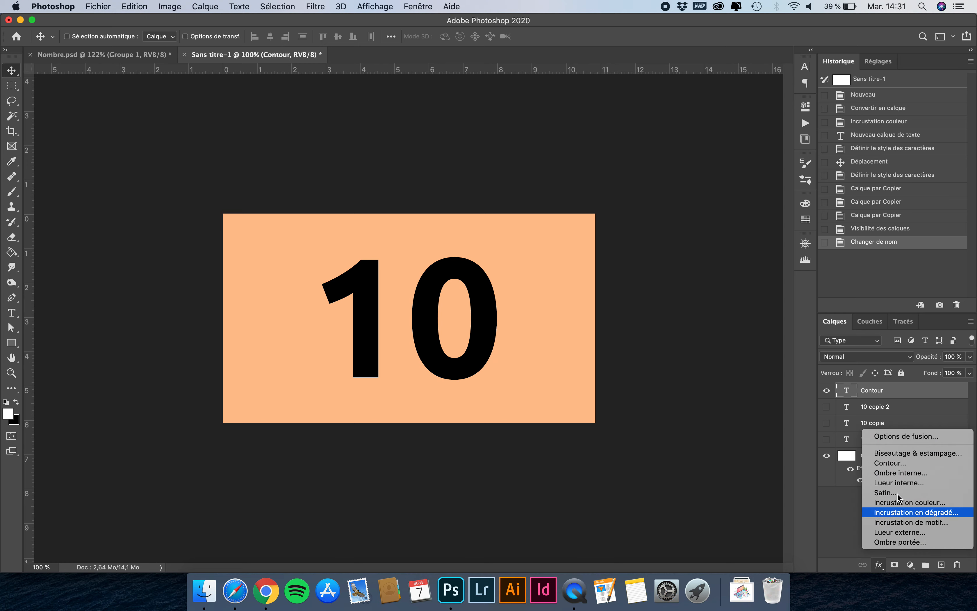
click(909, 436)
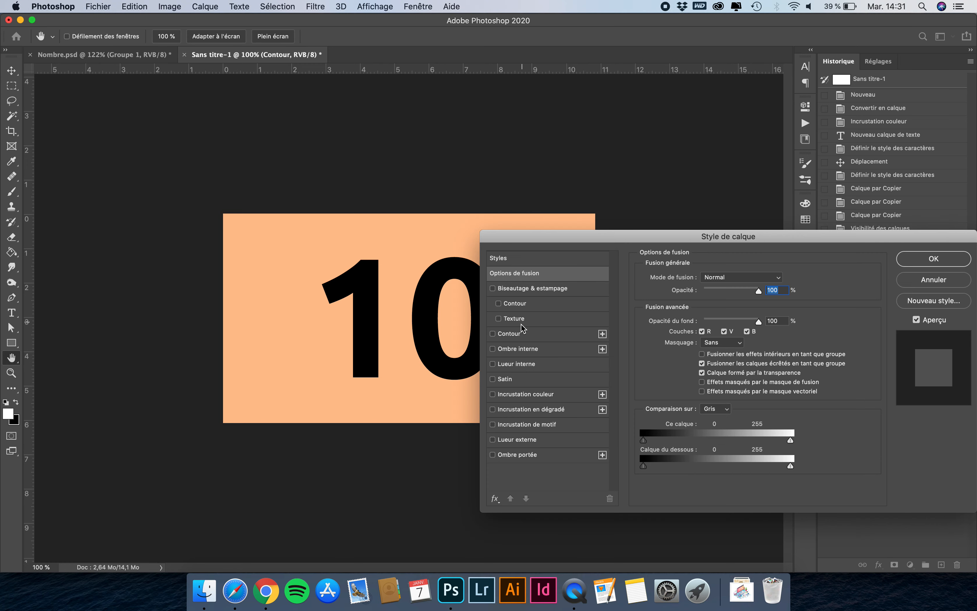
click(519, 334)
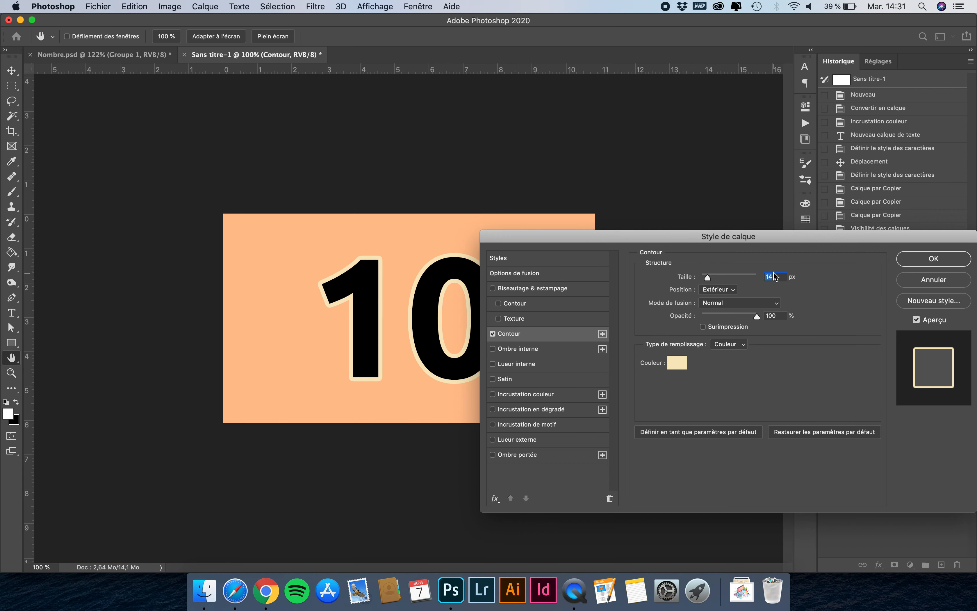
click(722, 290)
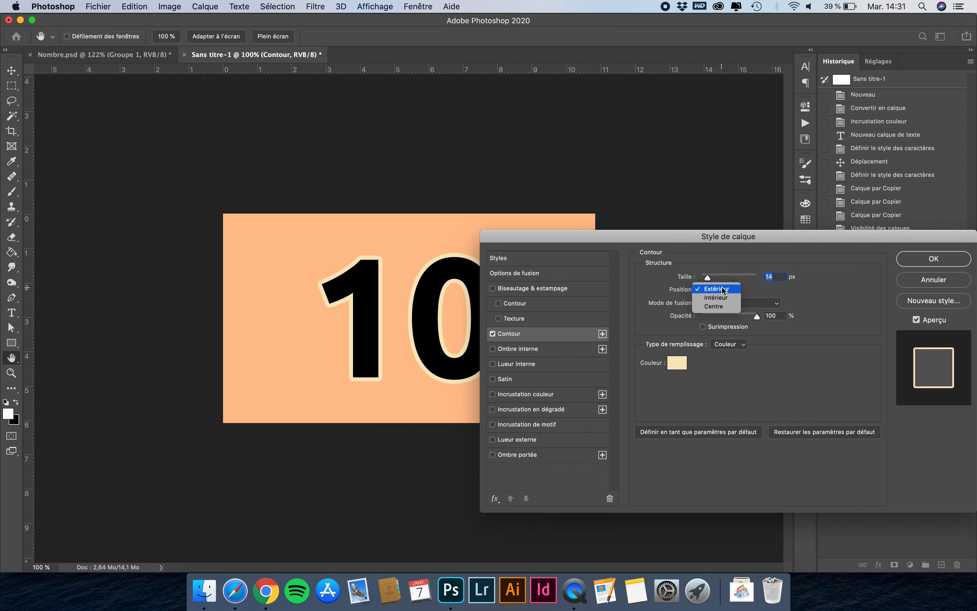
click(722, 289)
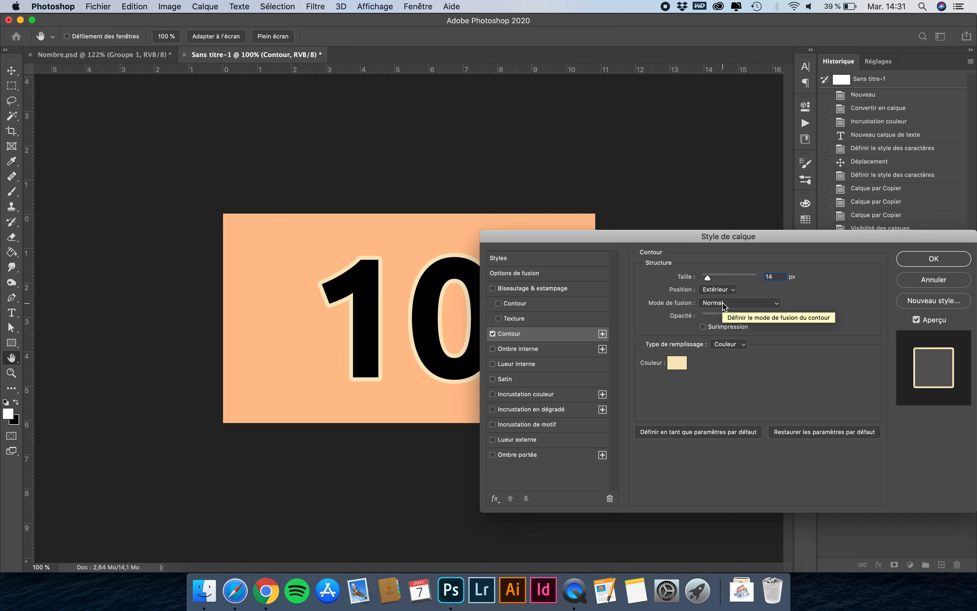
click(677, 366)
click(860, 473)
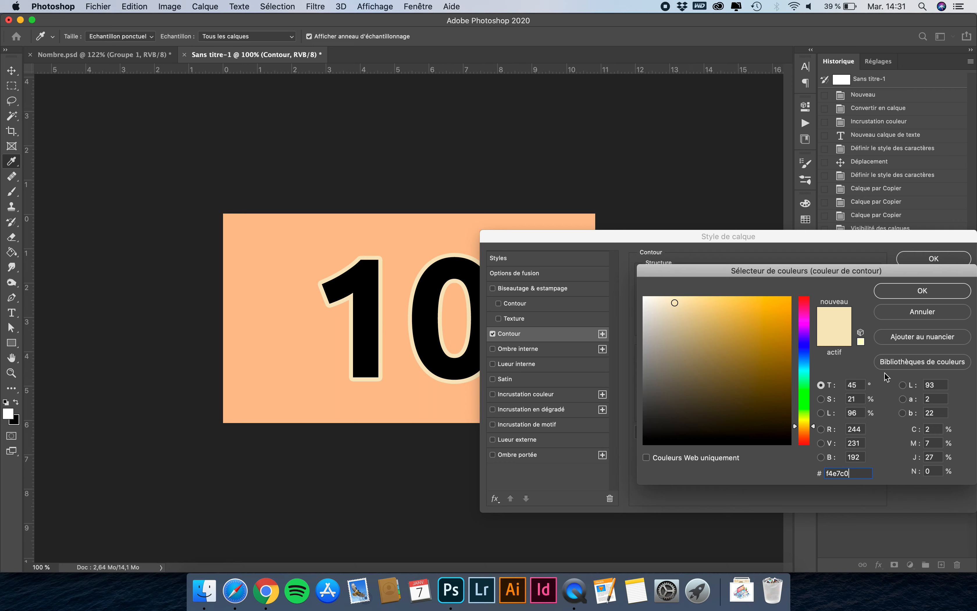
click(916, 292)
click(928, 260)
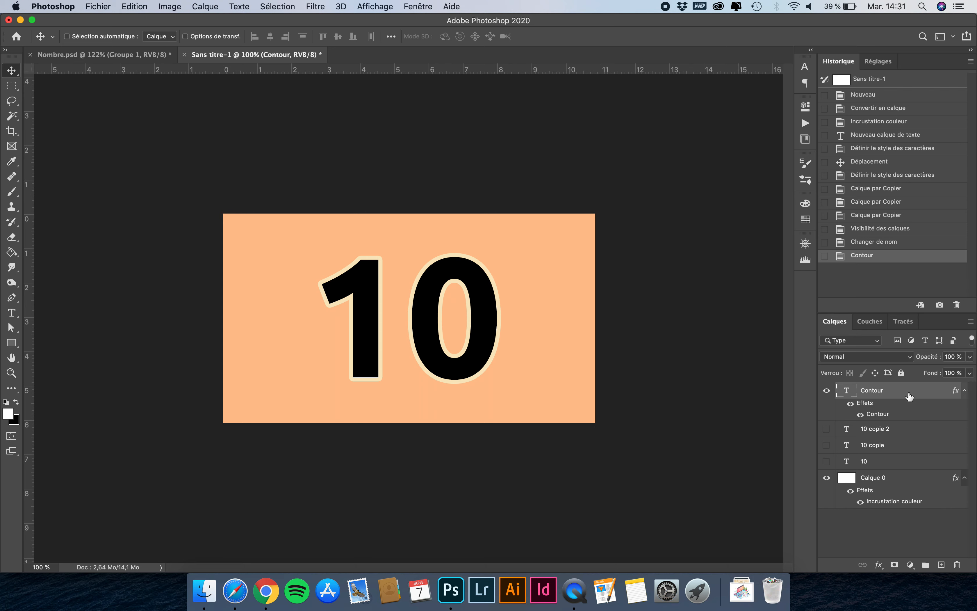
Lower the Contour layer's fill opacity to 0% so only its stroke remains.
click(970, 374)
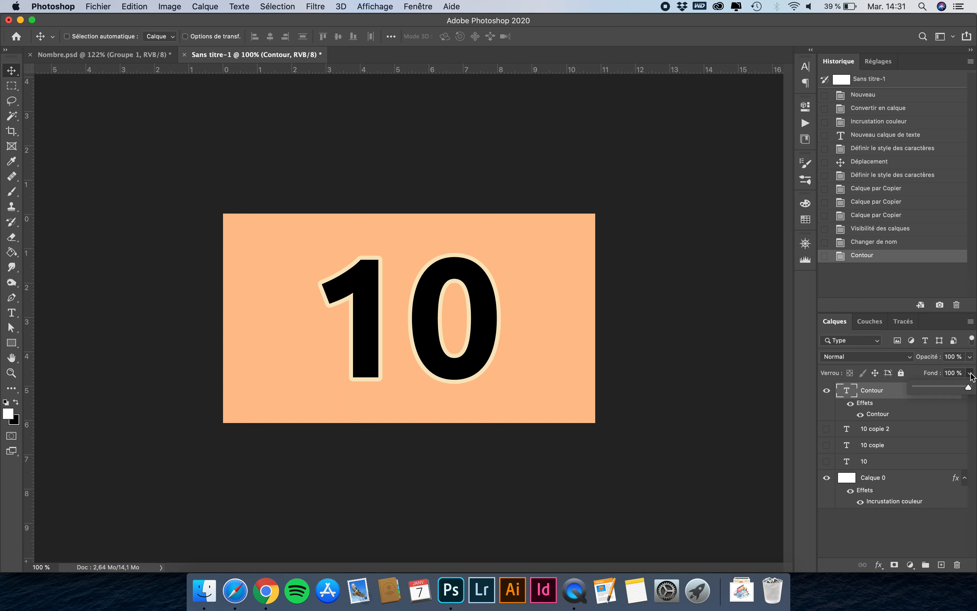
drag(968, 388, 913, 387)
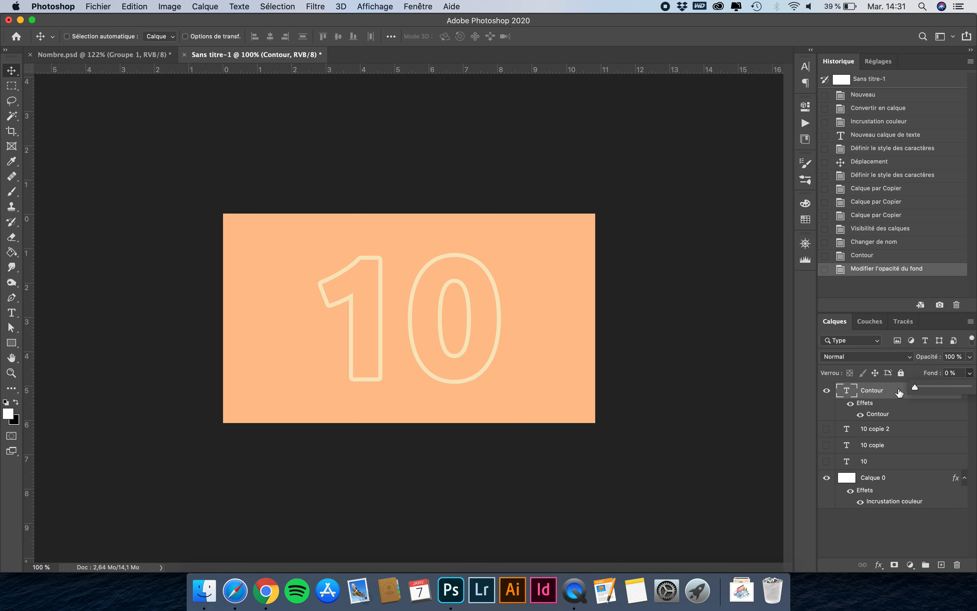
click(887, 404)
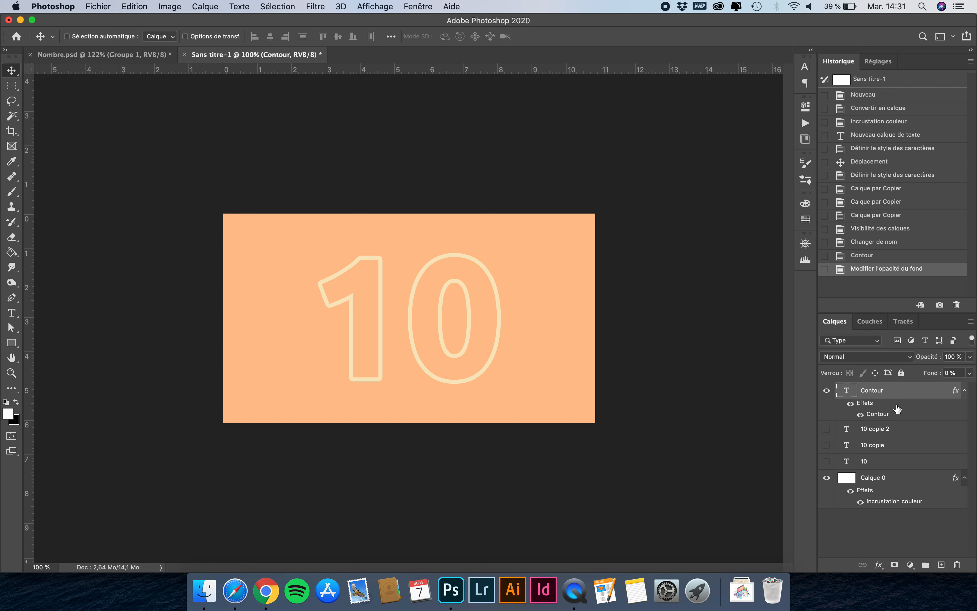
Hide the Contour layer, show the "10 copie 2" text layer beneath it and rename that layer "Diagonales".
click(875, 429)
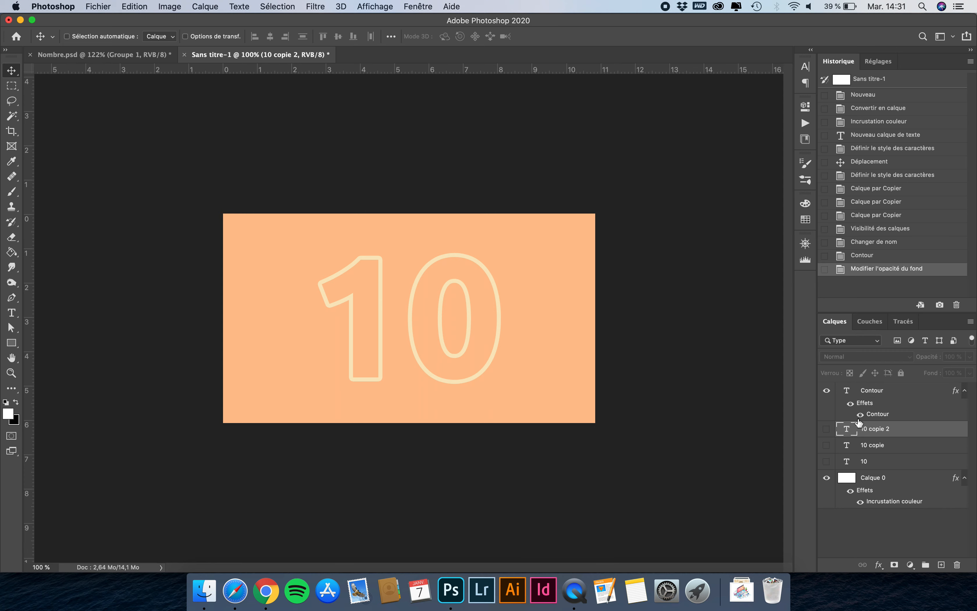
click(826, 390)
click(826, 429)
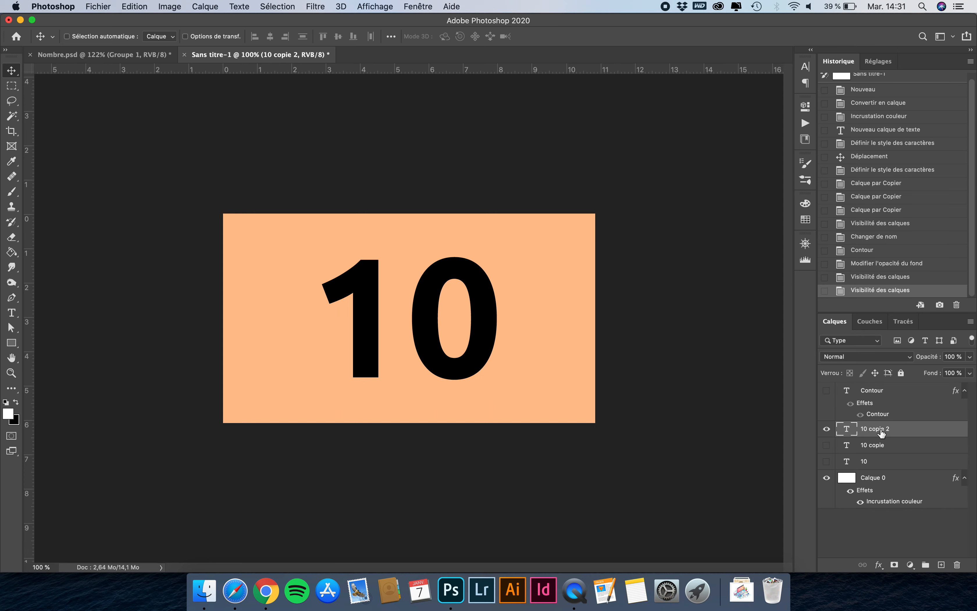
text(Diagonales)
key(Return)
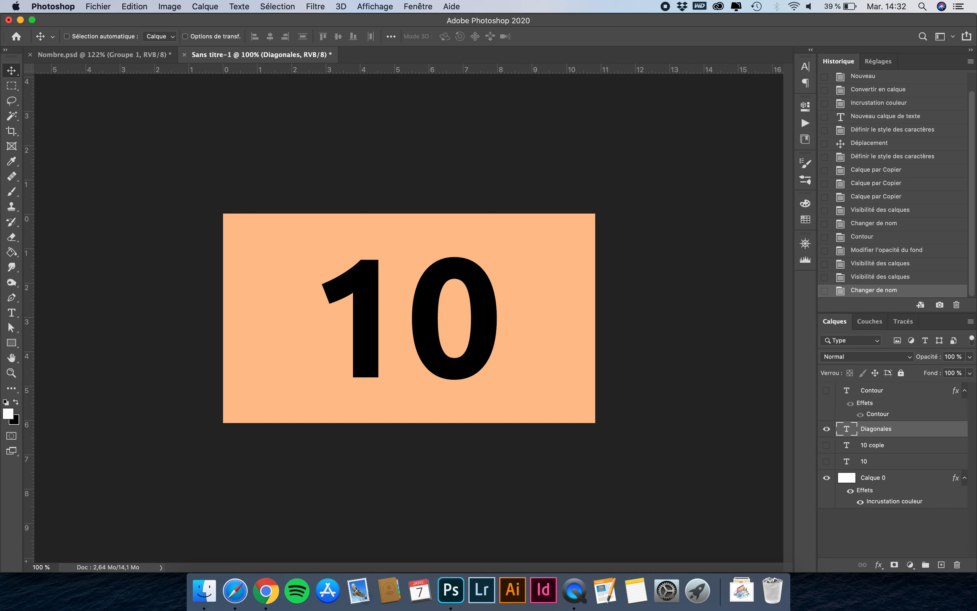
Add a new layer above the Diagonales text layer and fill it with 50% gray in Normal mode at 100% opacity.
click(941, 565)
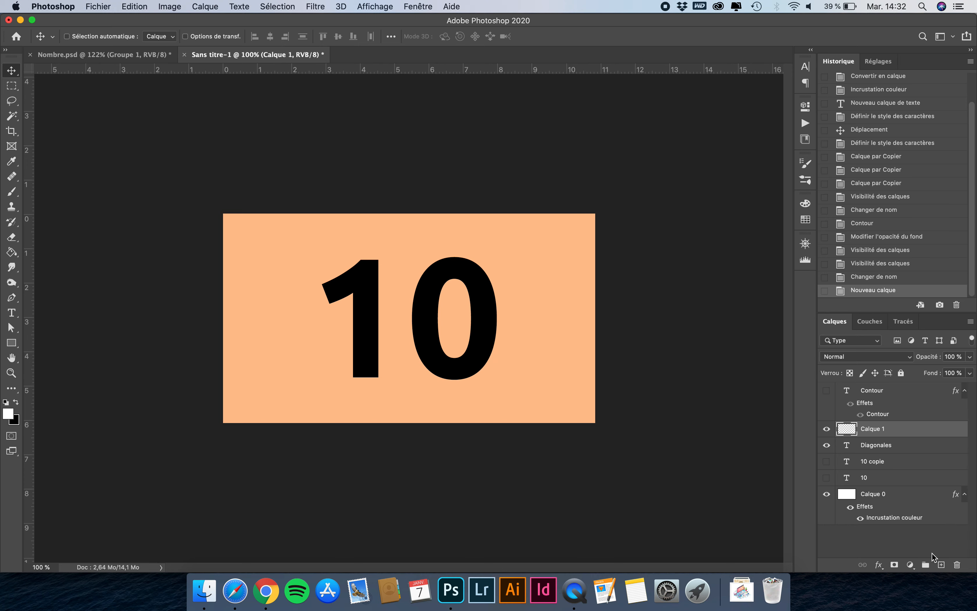
click(135, 6)
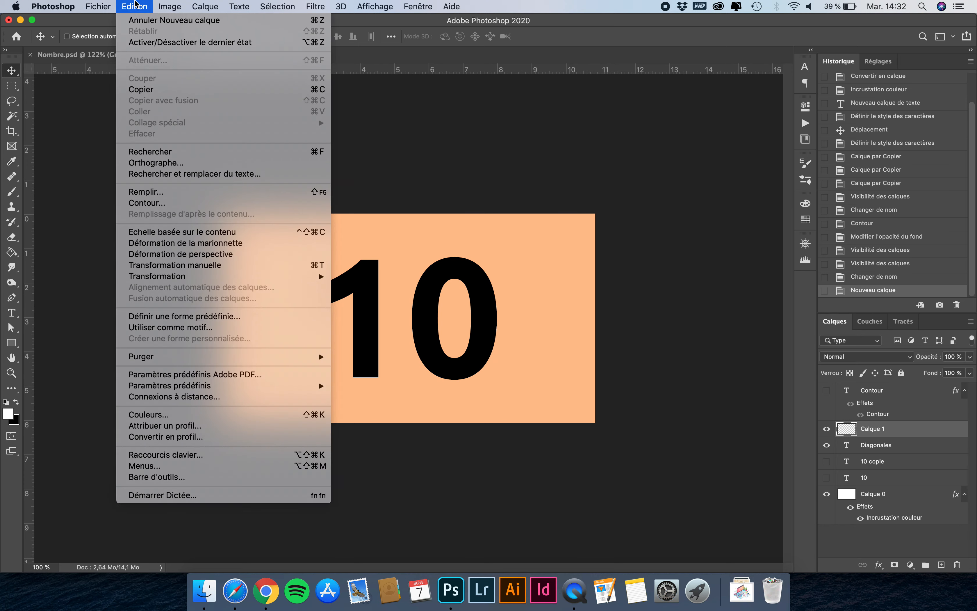
click(163, 194)
click(551, 223)
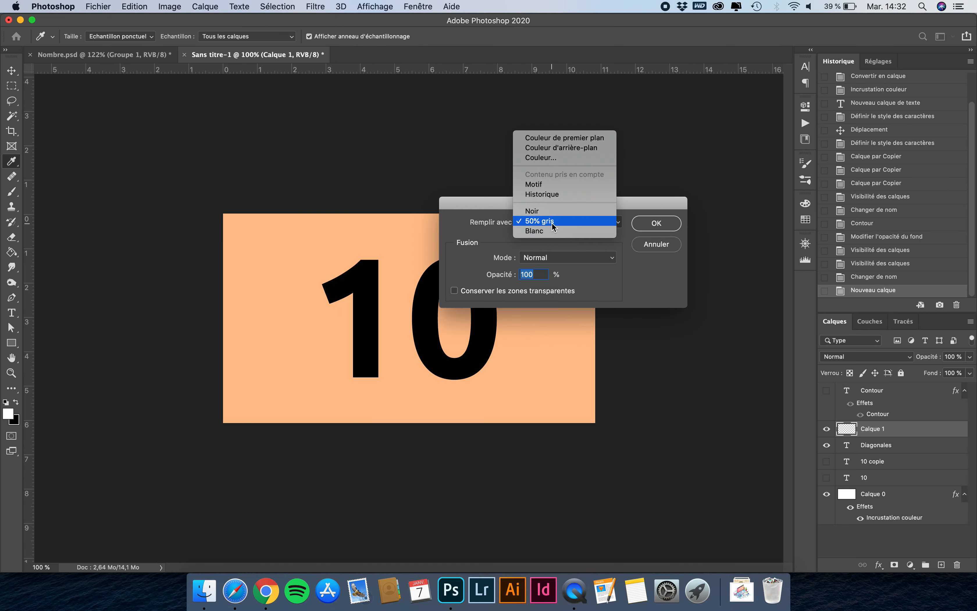
click(541, 222)
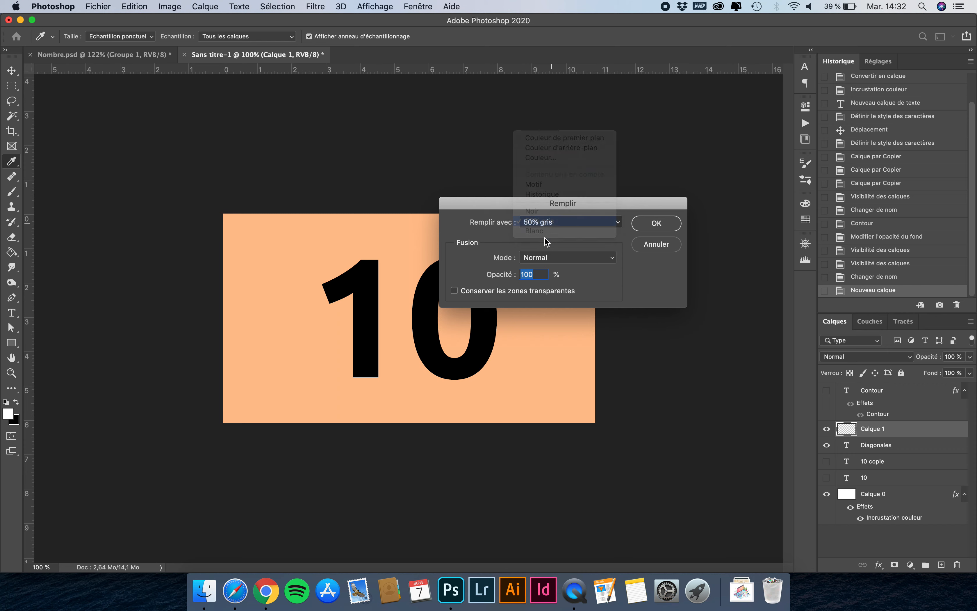
click(660, 224)
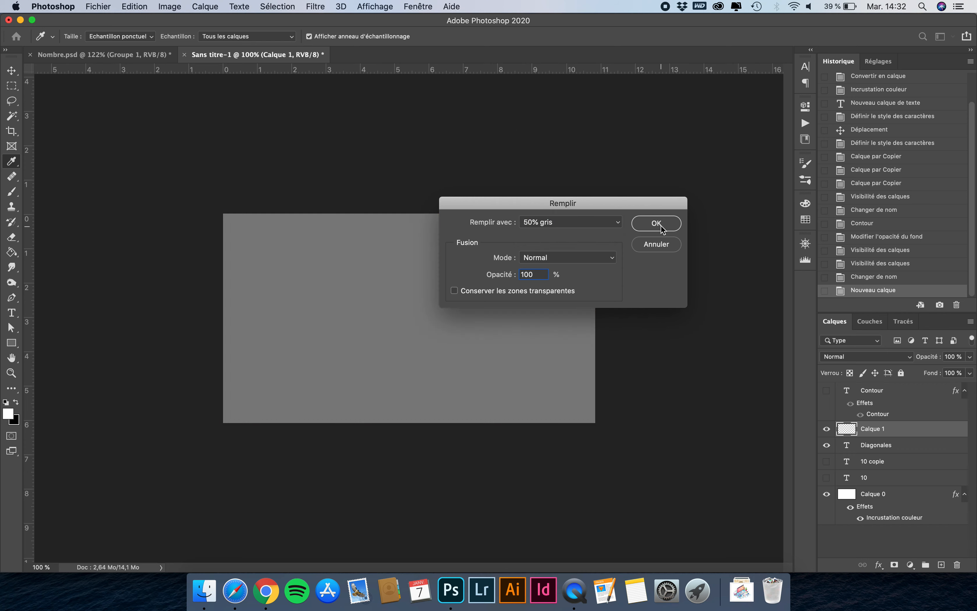
key(v)
Apply the Halftone Pattern filter (Motif de demi-teintes) to the gray layer with size 3, contrast 50 and type Segment.
click(315, 5)
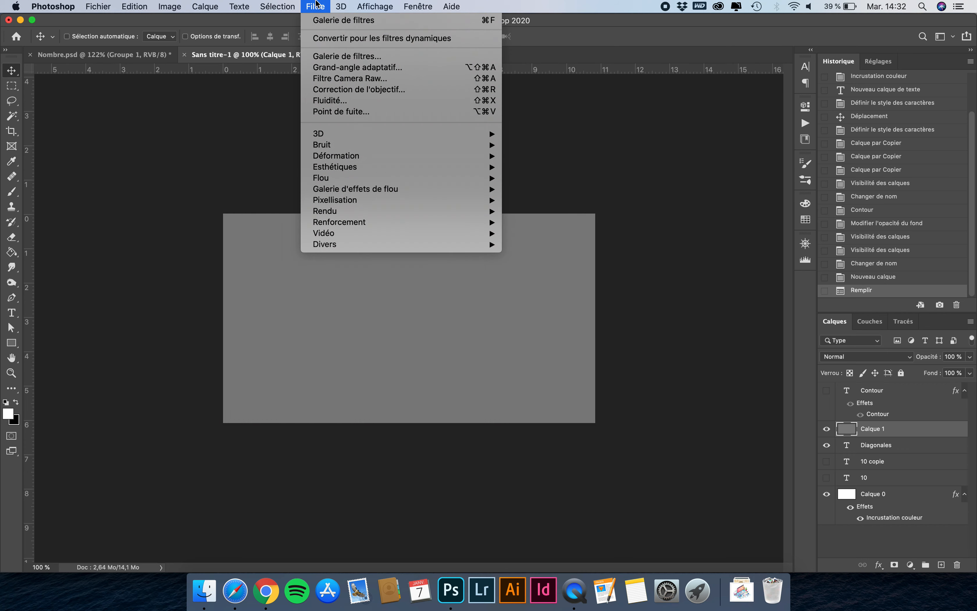
click(335, 56)
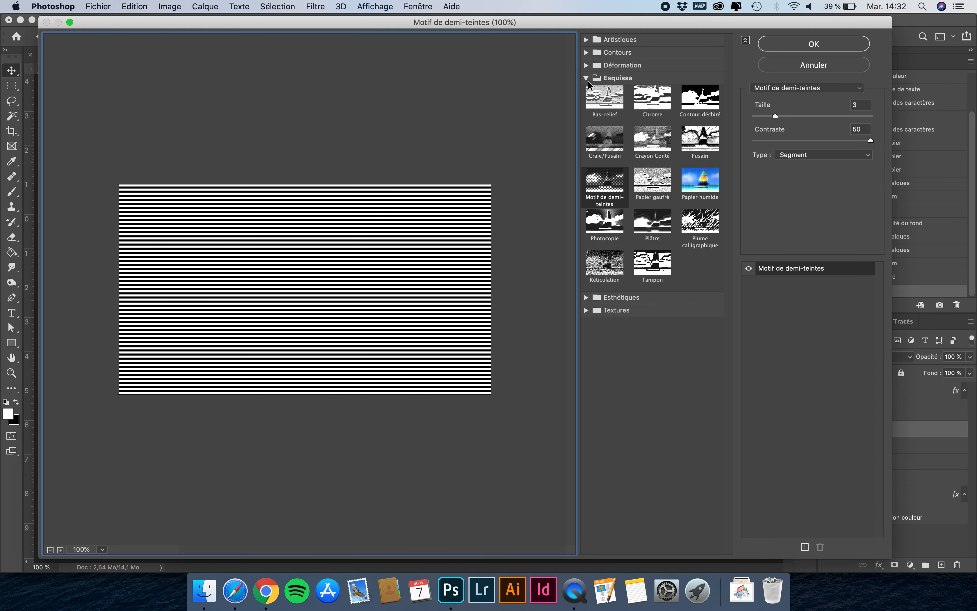
click(586, 78)
click(586, 75)
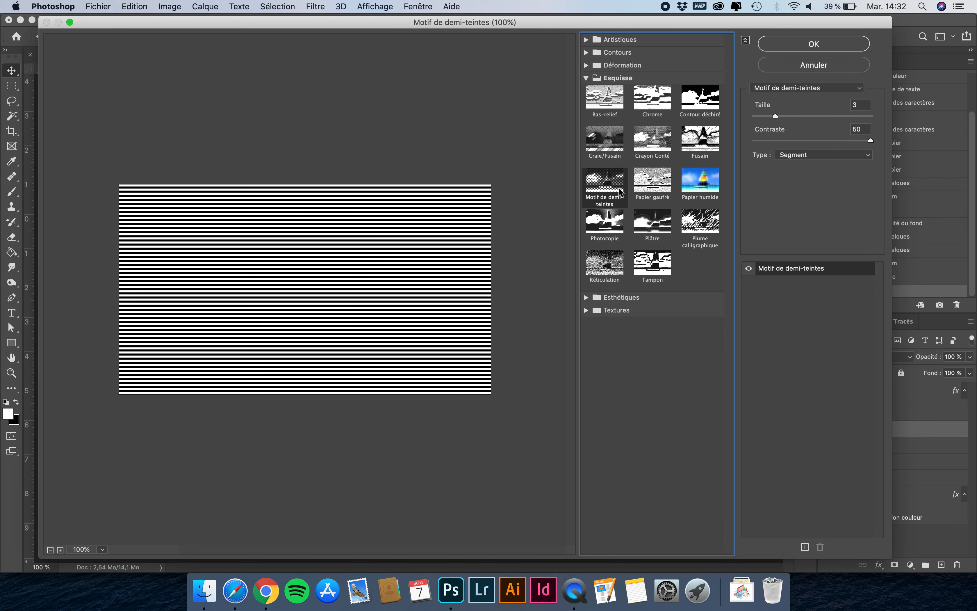
click(805, 158)
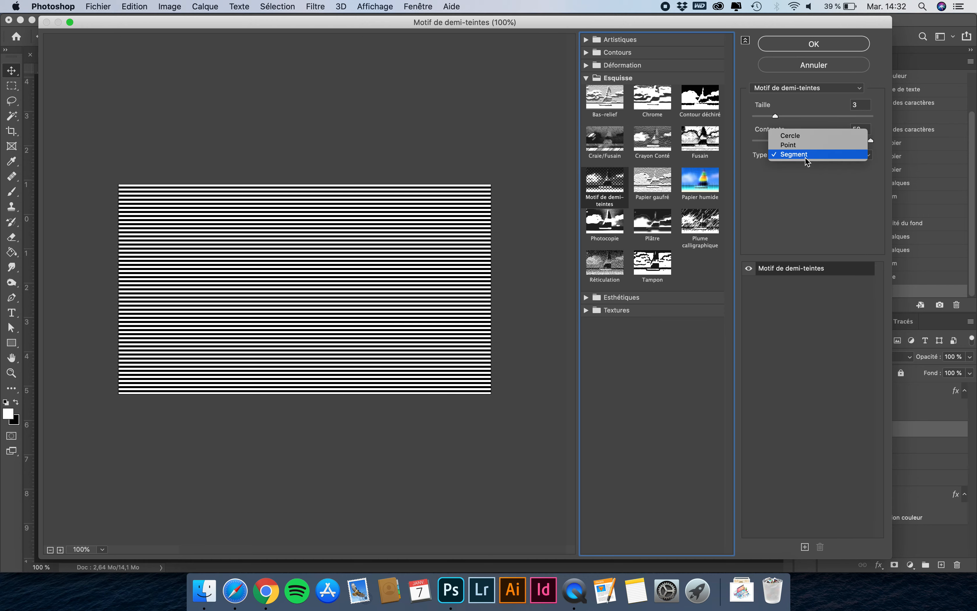
click(792, 155)
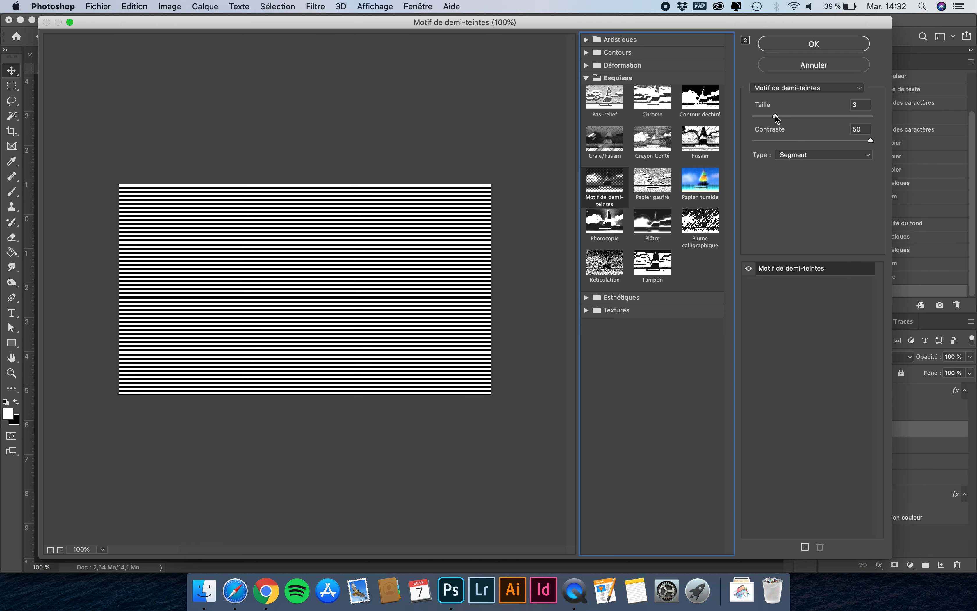
click(776, 117)
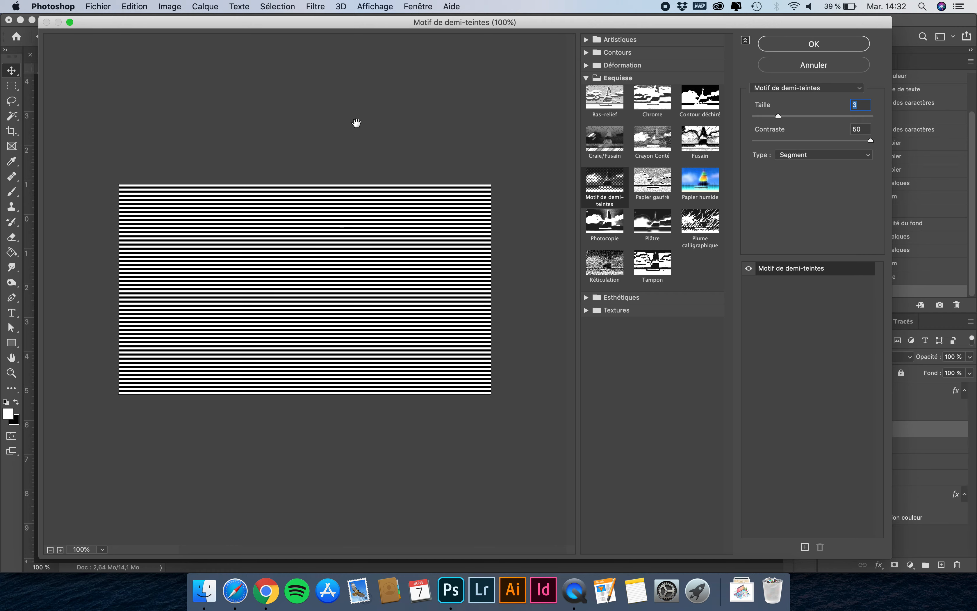
click(812, 44)
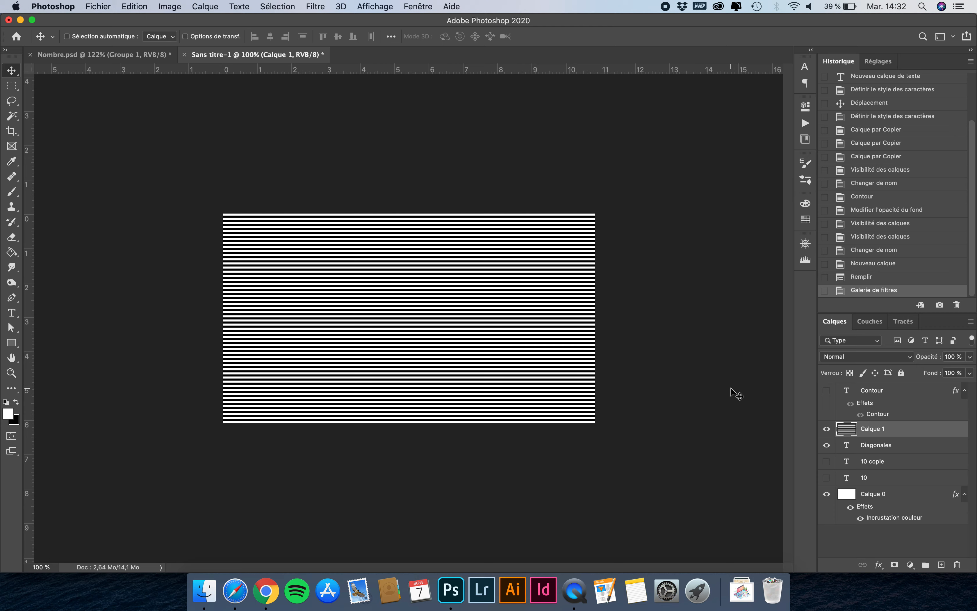
Rotate the striped layer by -45° and scale it up proportionally to about 151.5% so its diagonal stripes cover the text.
key(super+t)
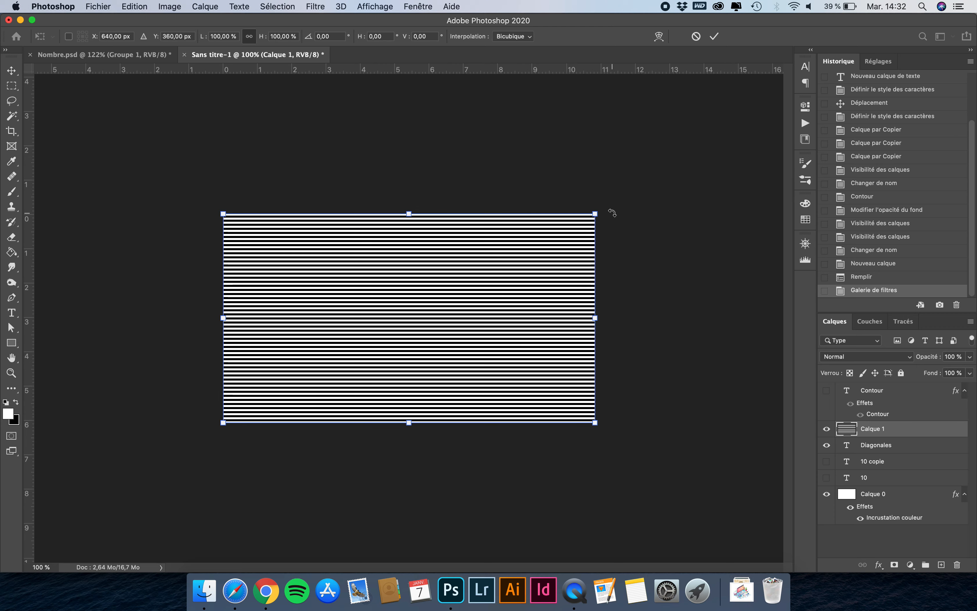
scroll(610, 211, down, 2)
drag(574, 223, 468, 150)
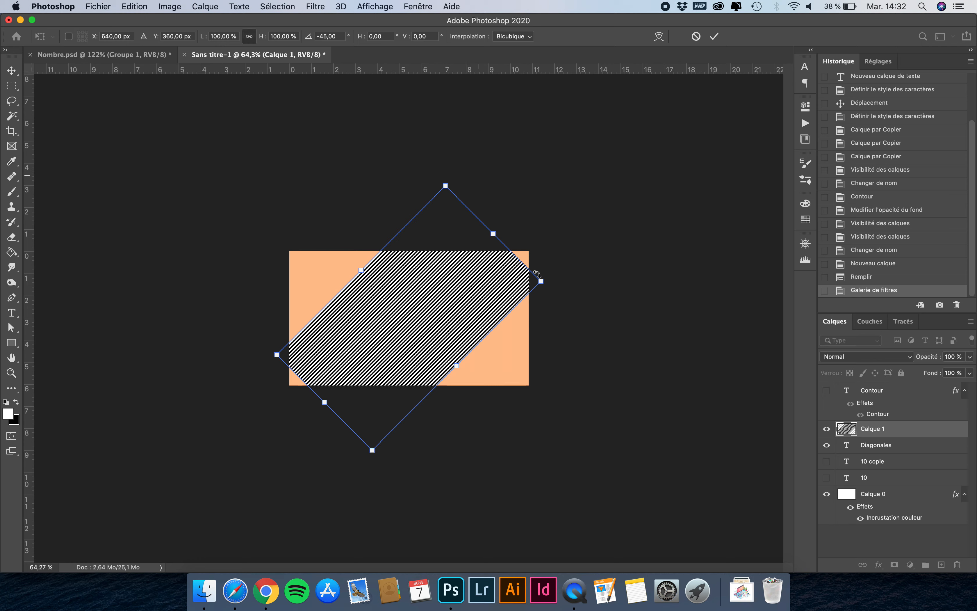
drag(542, 282, 610, 264)
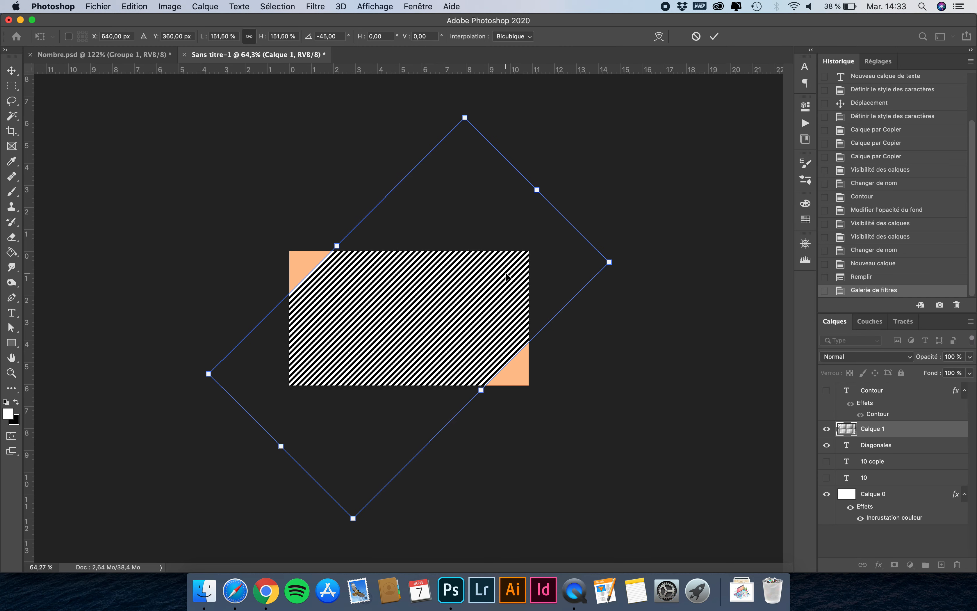
key(Return)
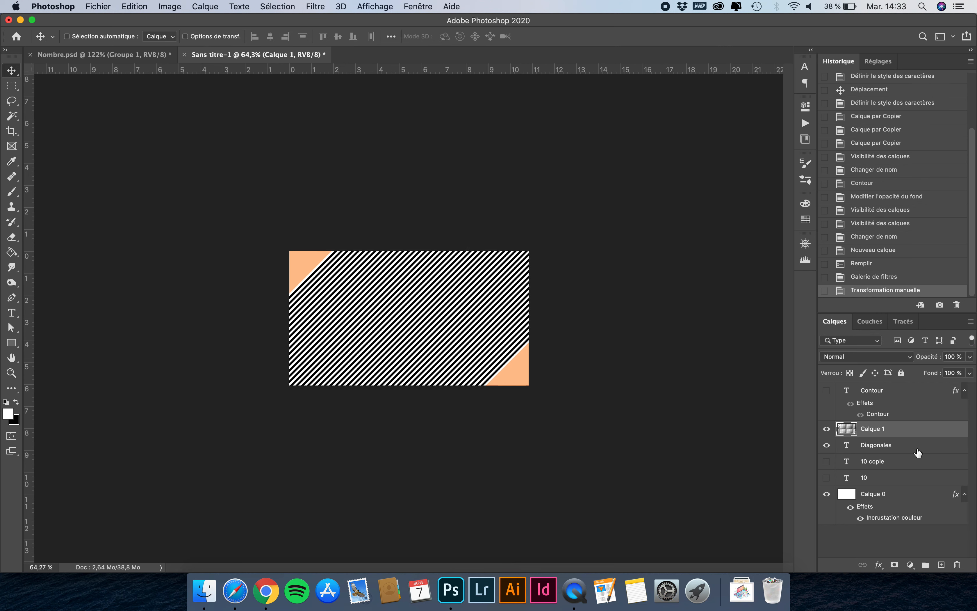
Rename the striped layer "Texture bandes diagonales".
double_click(883, 429)
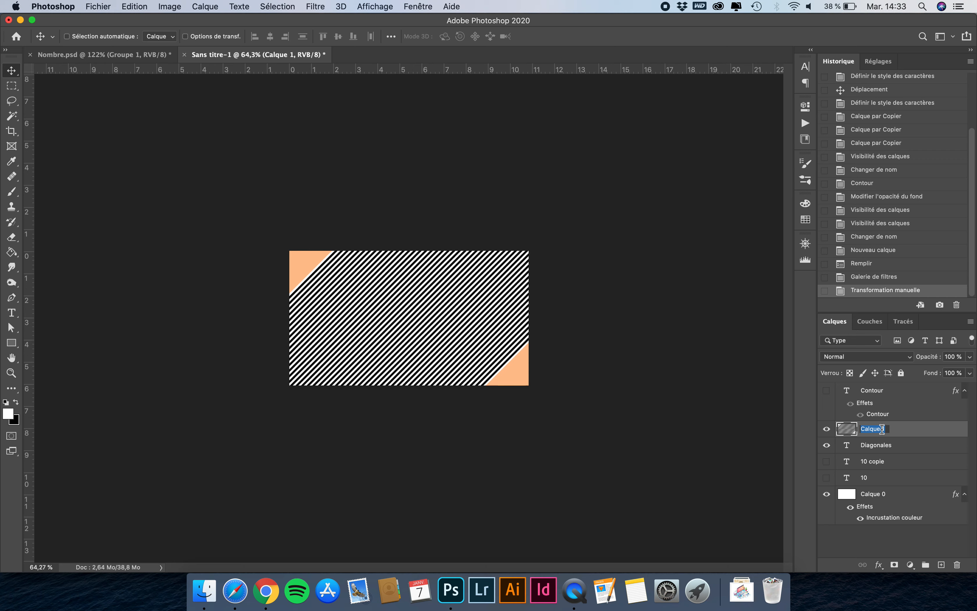
text(Texture bandes diagonales)
key(Return)
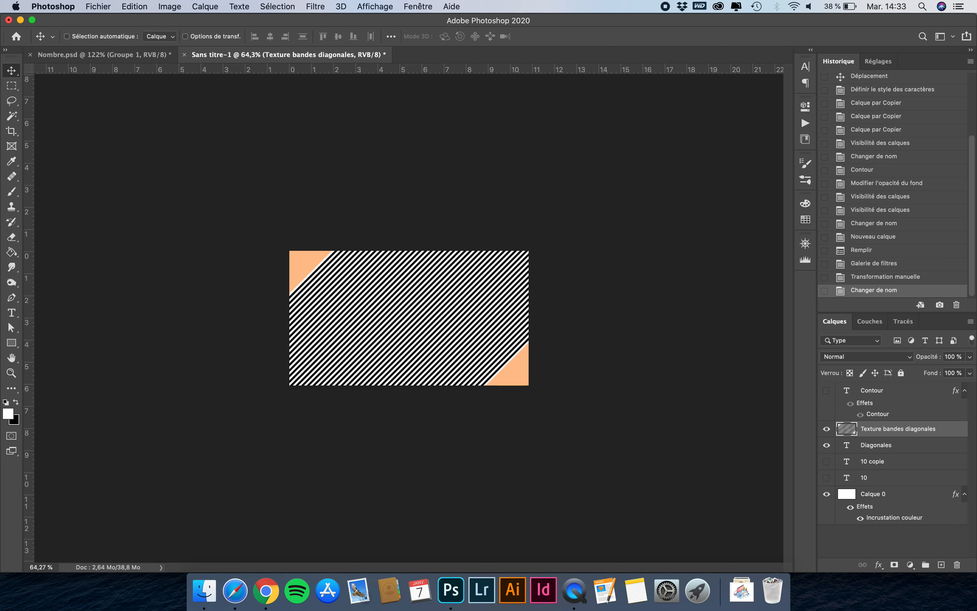
Clip the Texture bandes diagonales layer to the Diagonales text layer with a clipping mask.
right_click(876, 430)
click(743, 288)
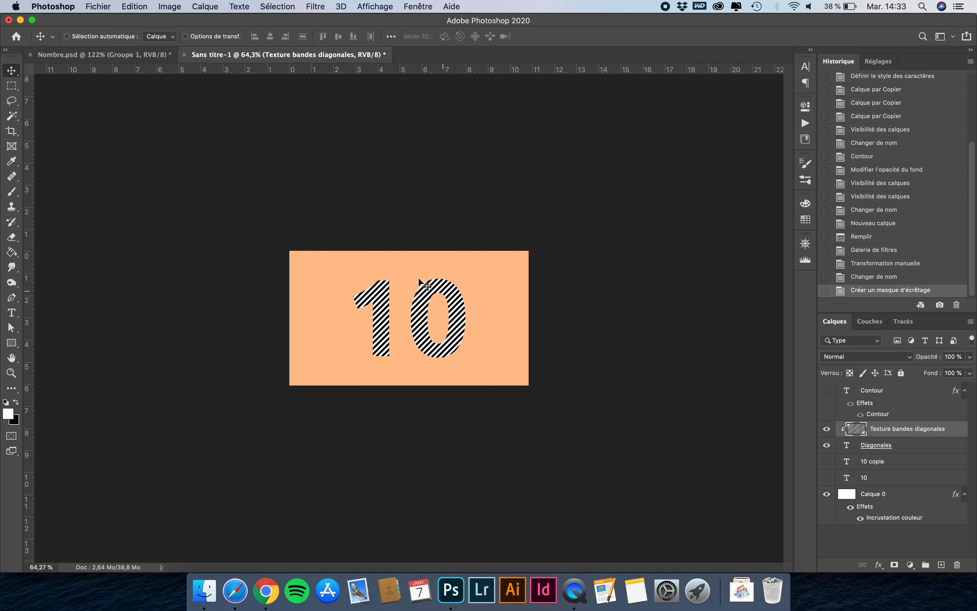
scroll(399, 282, up, 5)
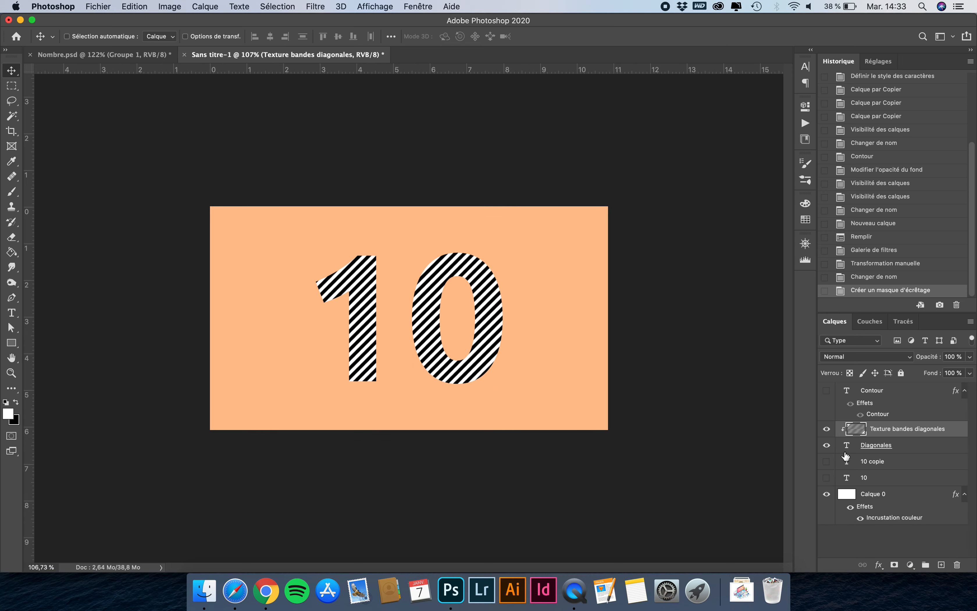
Group the Diagonales text layer with its stripe texture and name the group "Diagonales".
click(895, 447)
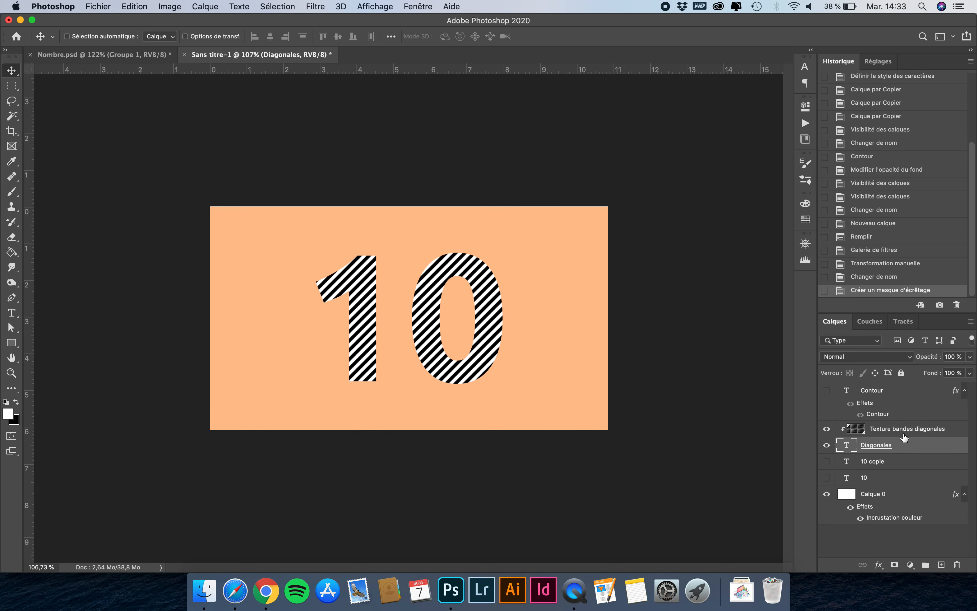
shift+click(902, 432)
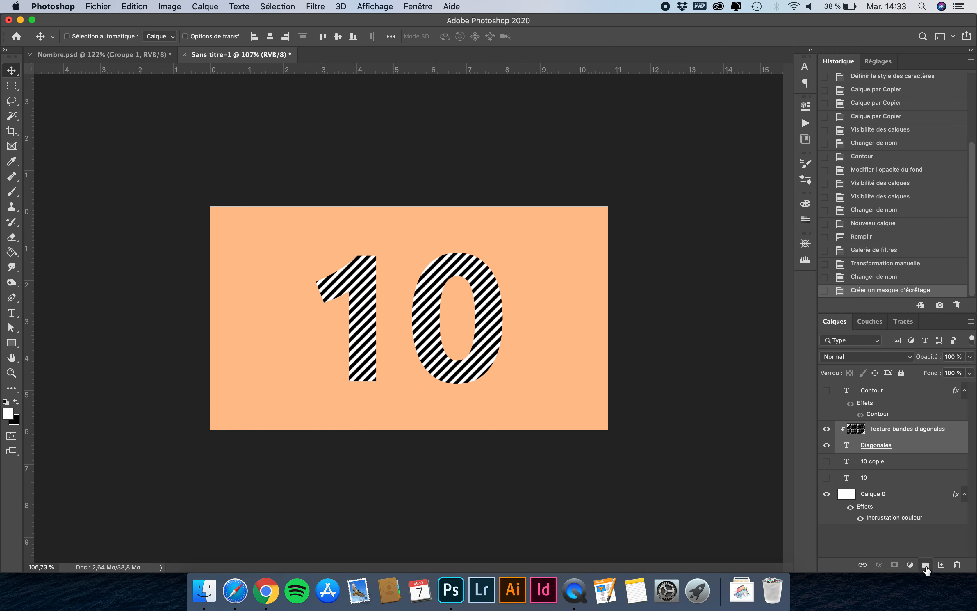
click(925, 564)
double_click(873, 429)
text(Diag)
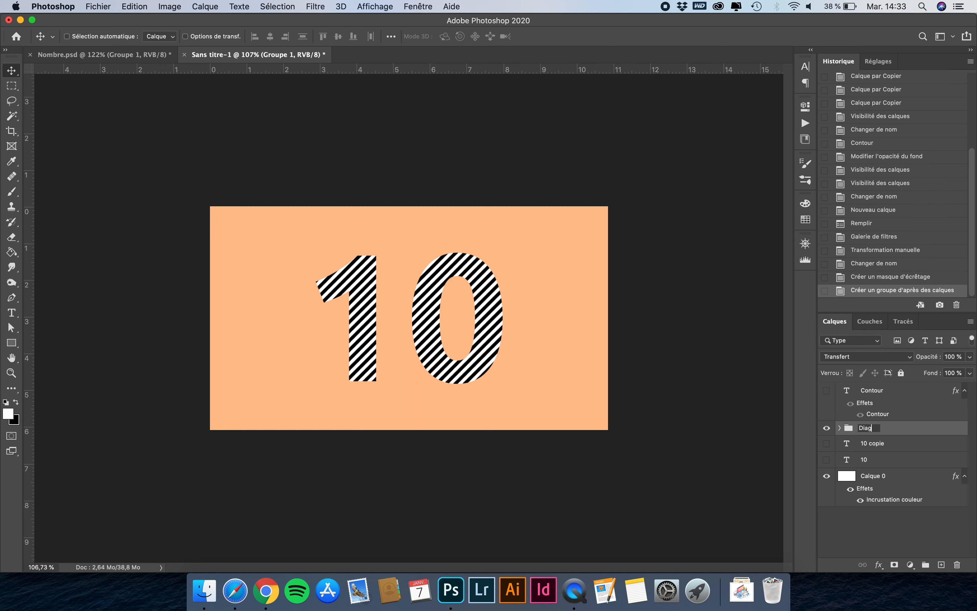
text(onales)
key(Return)
Expand the Diagonales group and set the blend mode of the text layer inside it to Multiply (Produit).
click(840, 428)
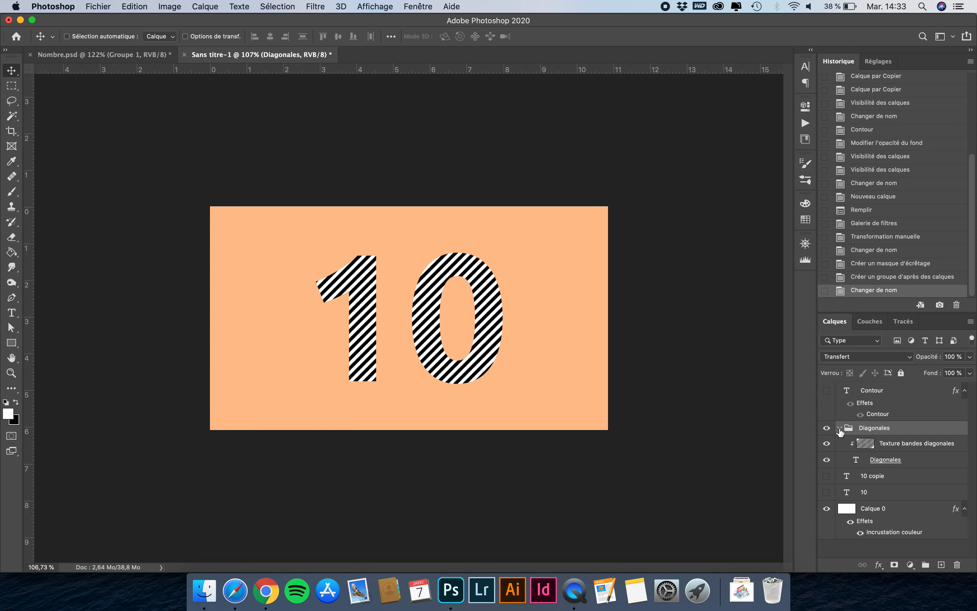
click(840, 428)
click(840, 428)
click(907, 451)
click(906, 463)
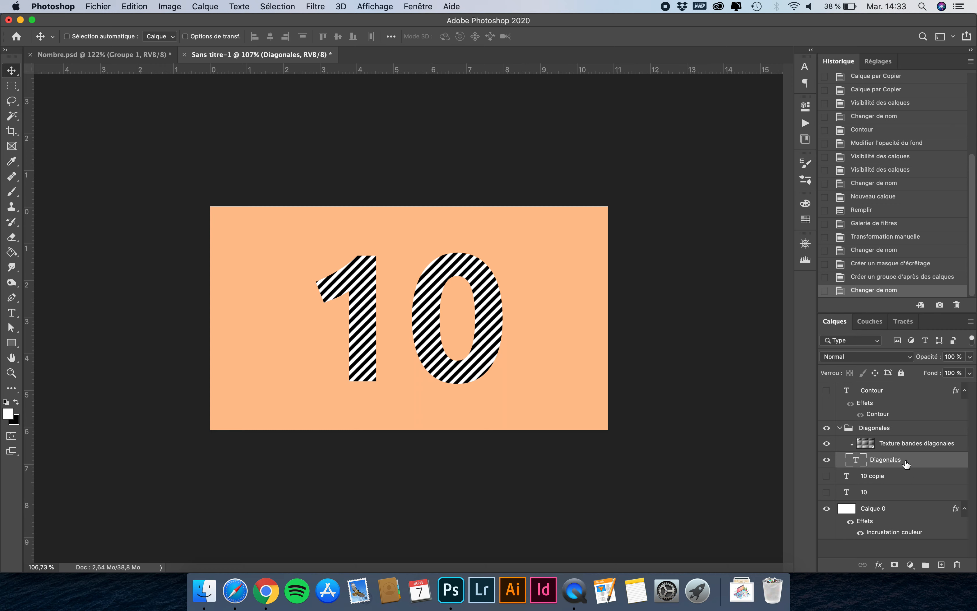
shift+click(903, 451)
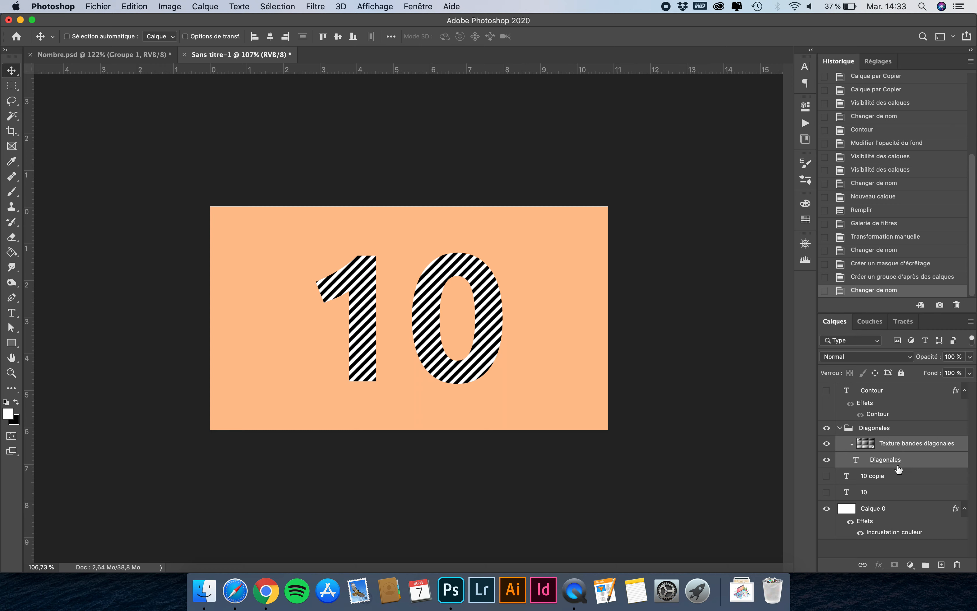
click(892, 445)
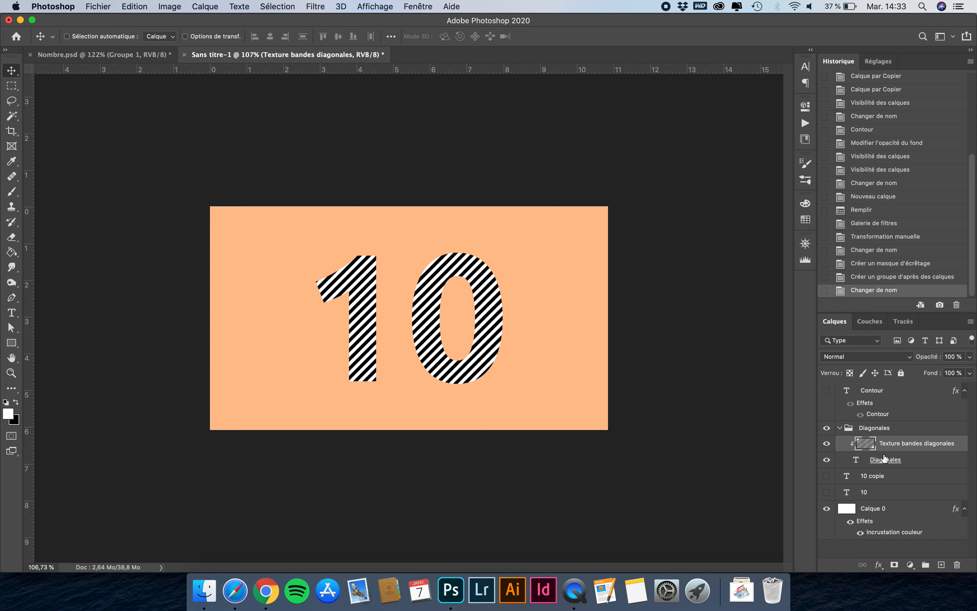
click(884, 463)
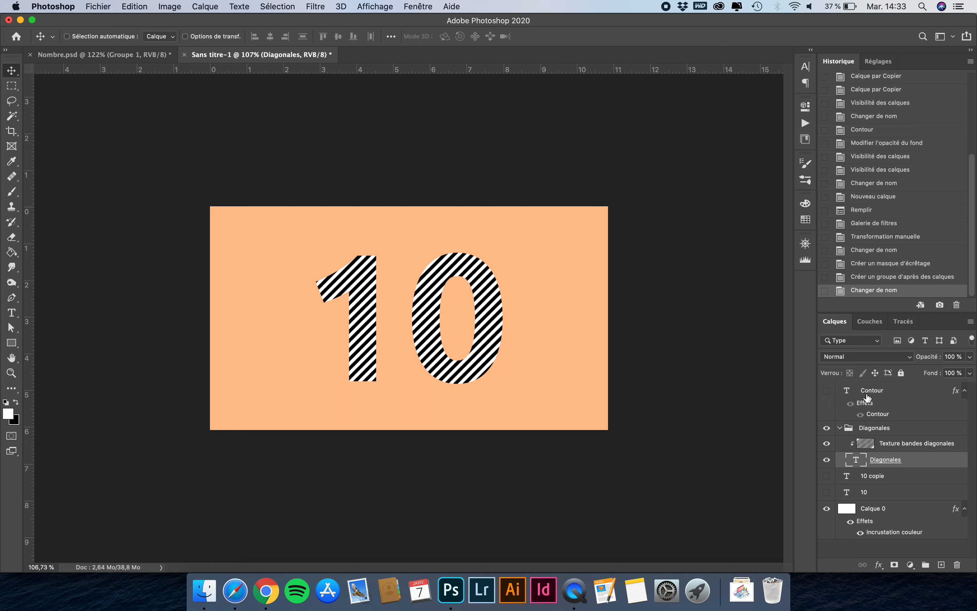
click(863, 354)
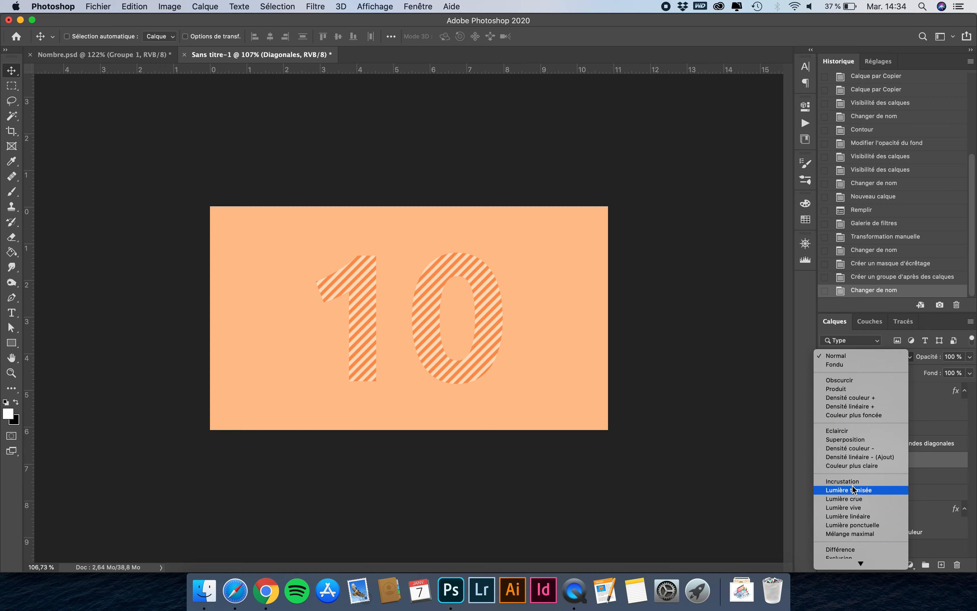
click(847, 389)
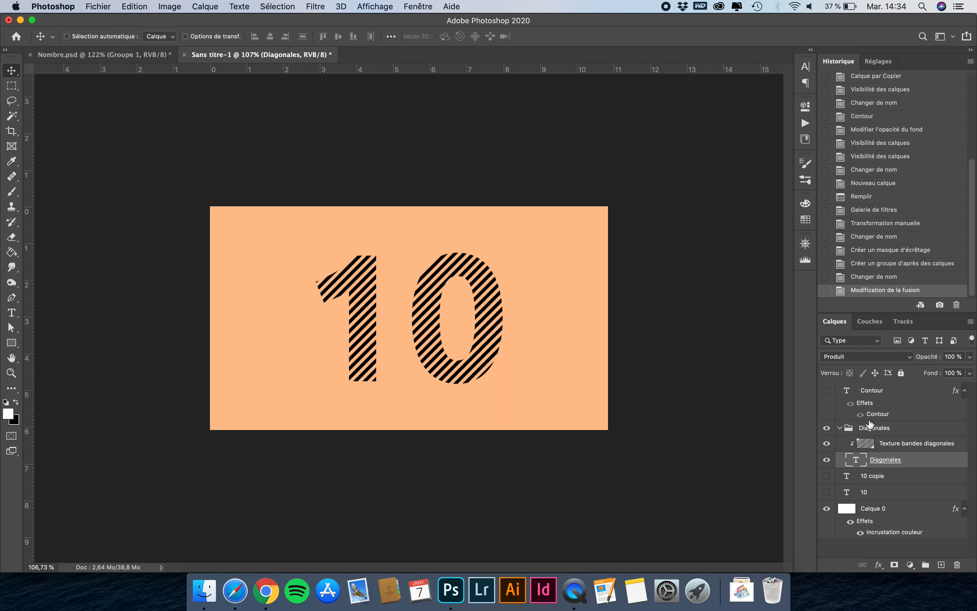
Convert the Texture bandes diagonales layer to a smart object.
click(897, 449)
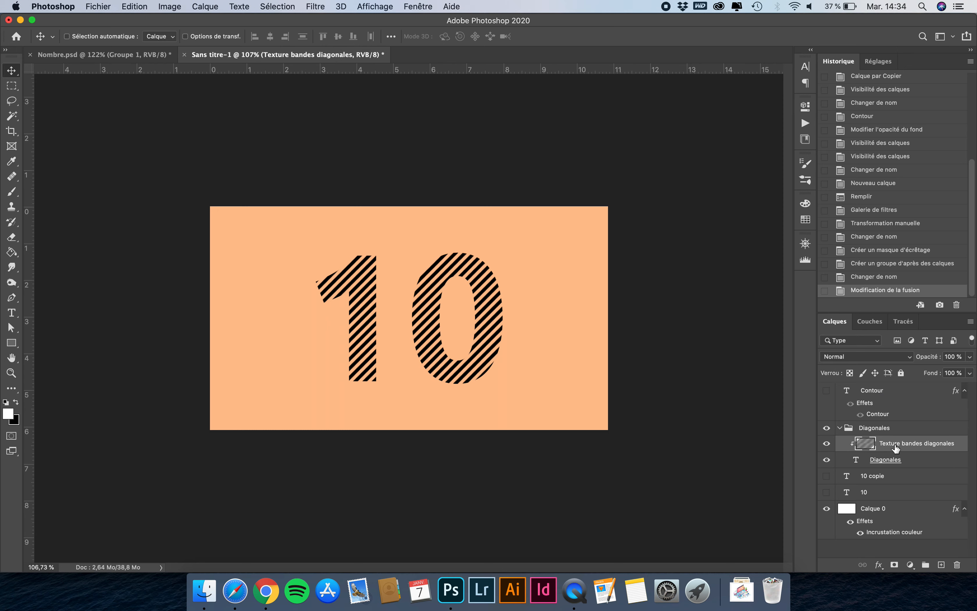
right_click(896, 448)
click(755, 224)
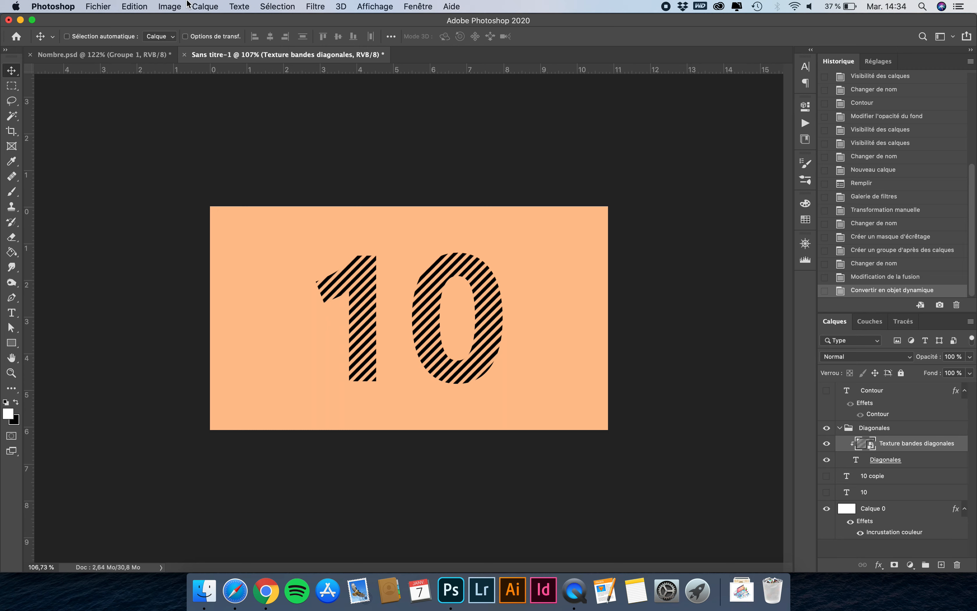
Open a Gradient Map for the Texture bandes diagonales smart object and choose the black-to-white preset (Noir, blanc).
click(133, 5)
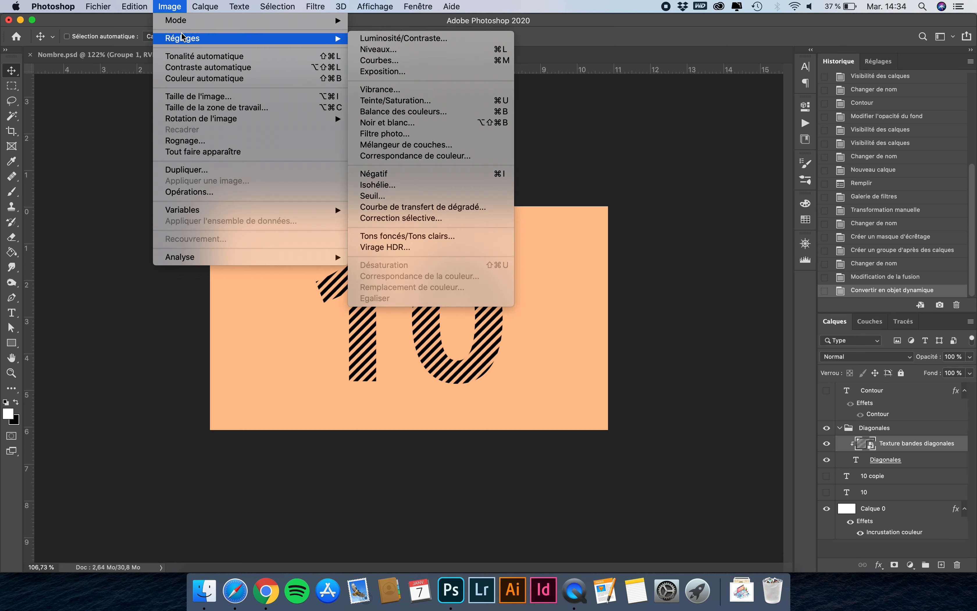
mouse_move(296, 37)
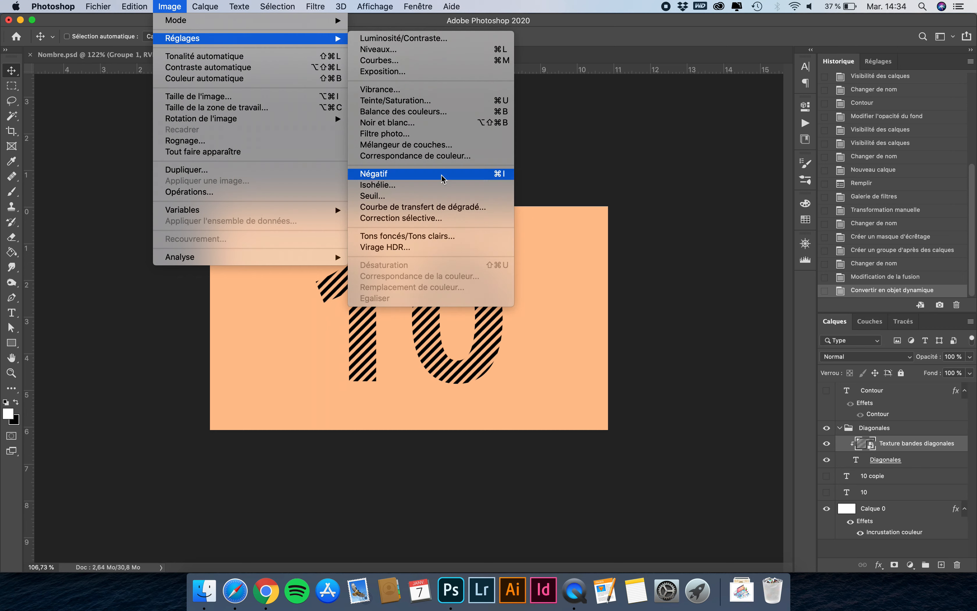
click(436, 207)
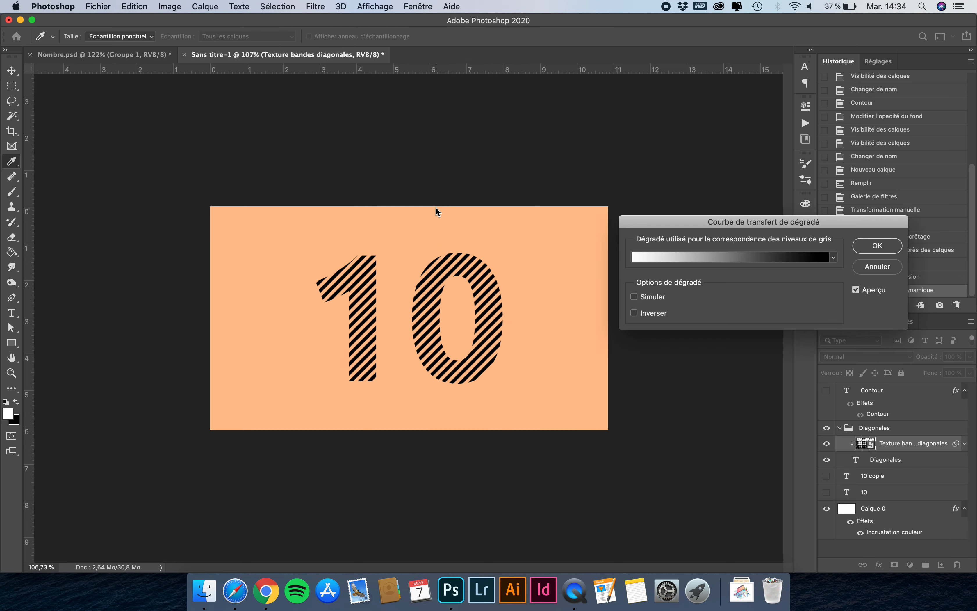
click(695, 257)
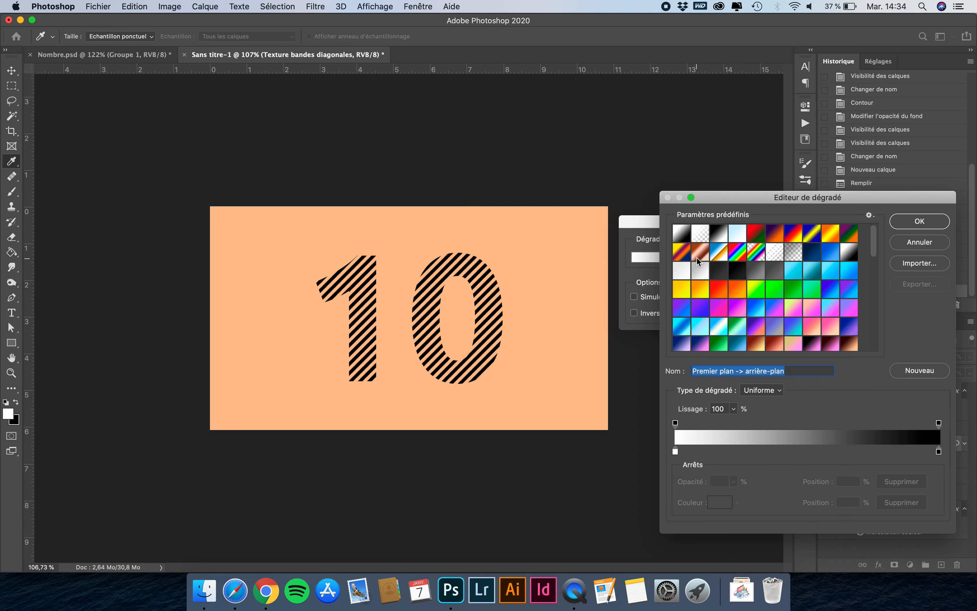
click(716, 233)
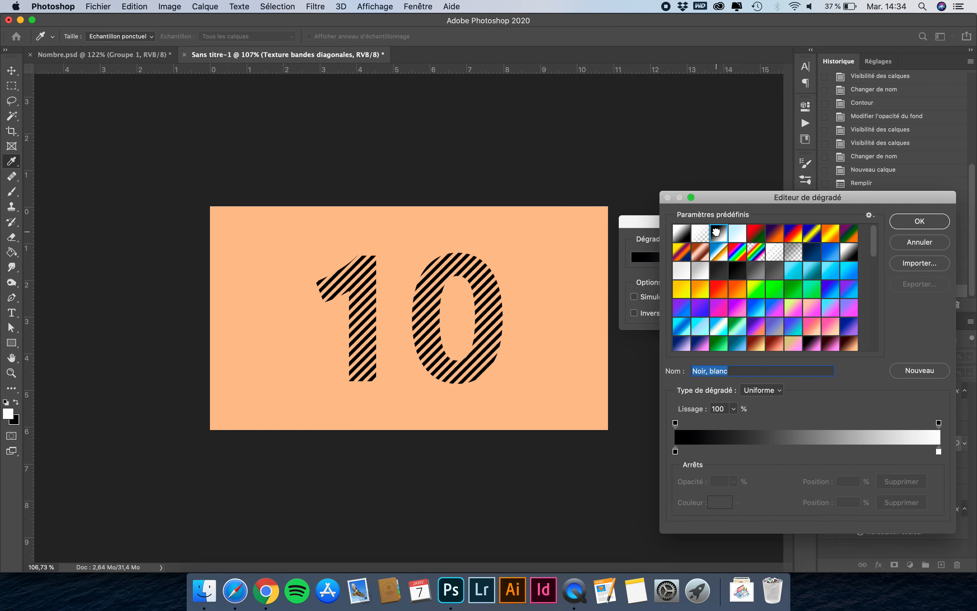
Change the gradient's black colour stop to ca24c4 and apply the gradient map to the stripes.
click(674, 451)
drag(747, 197, 720, 345)
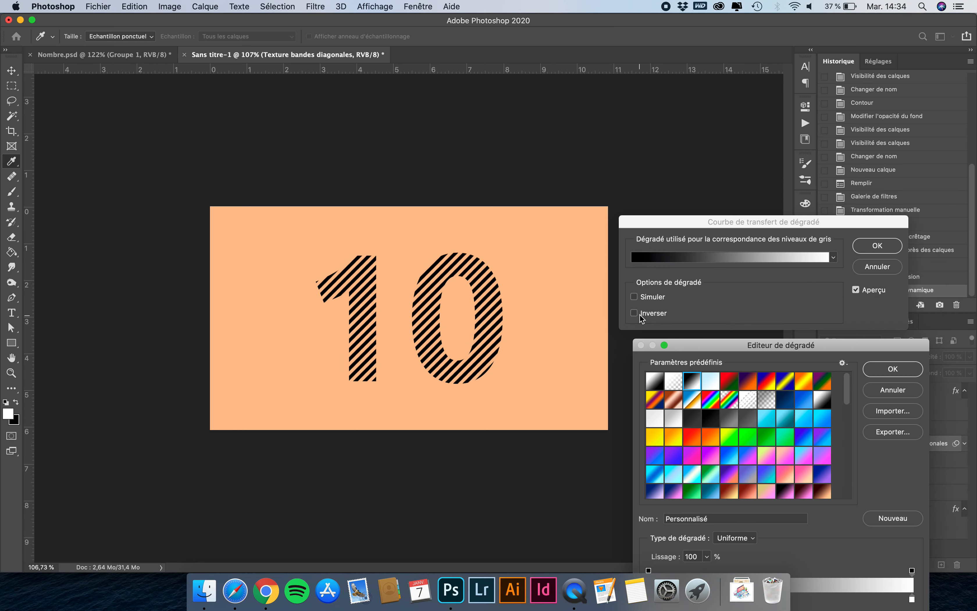
drag(713, 340, 712, 182)
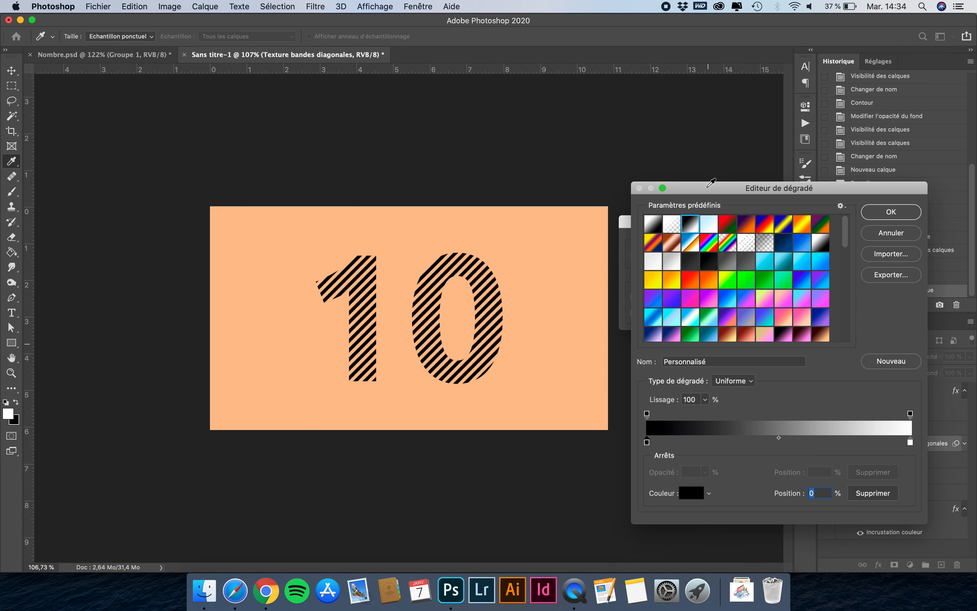
click(910, 441)
click(646, 442)
double_click(647, 442)
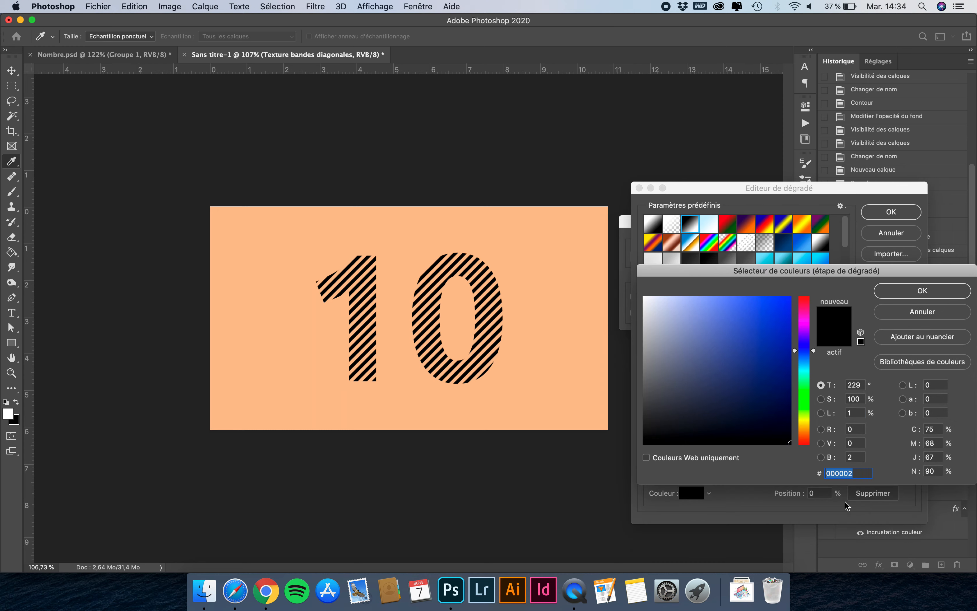
text(c)
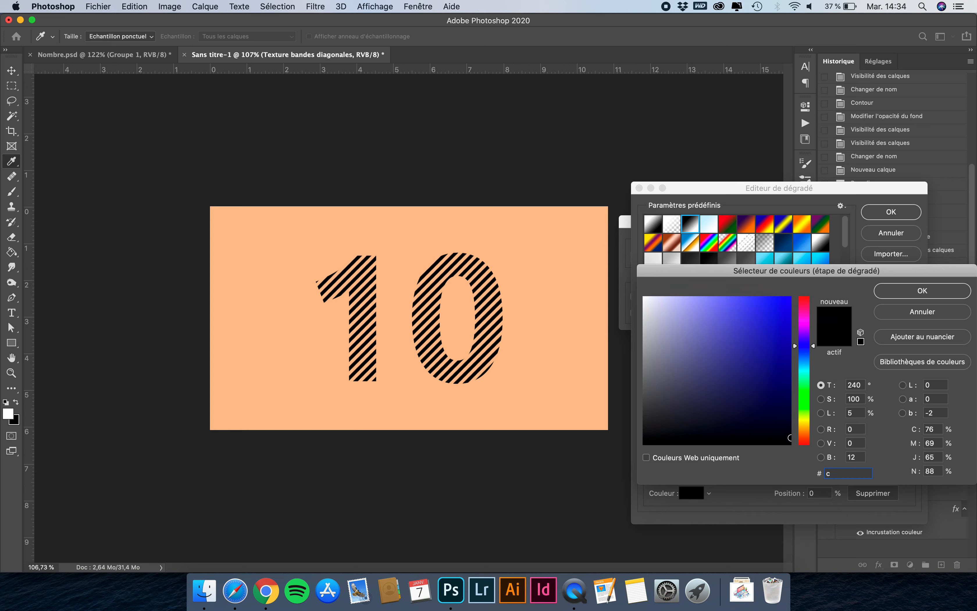
text(a)
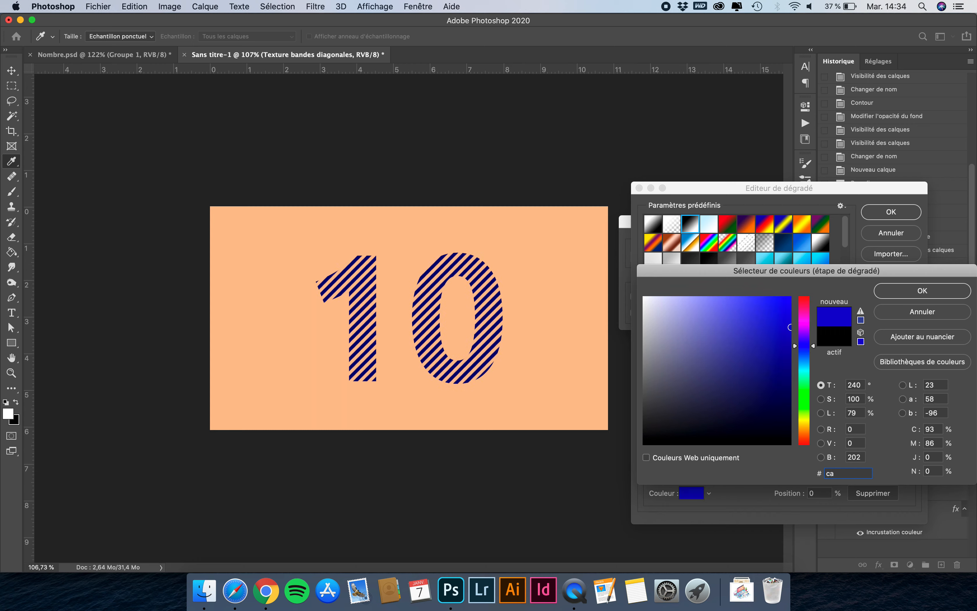
text(24c4)
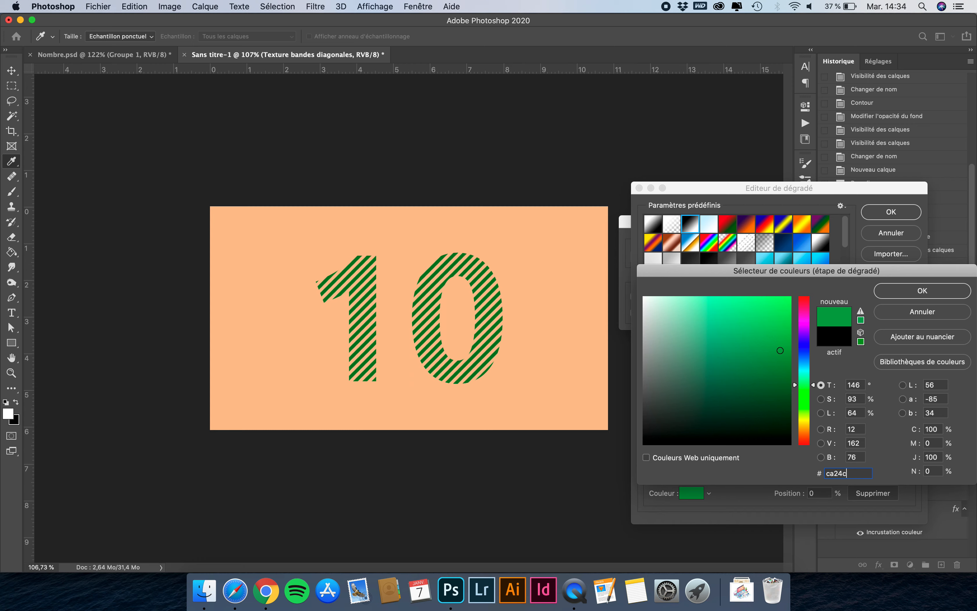
click(915, 293)
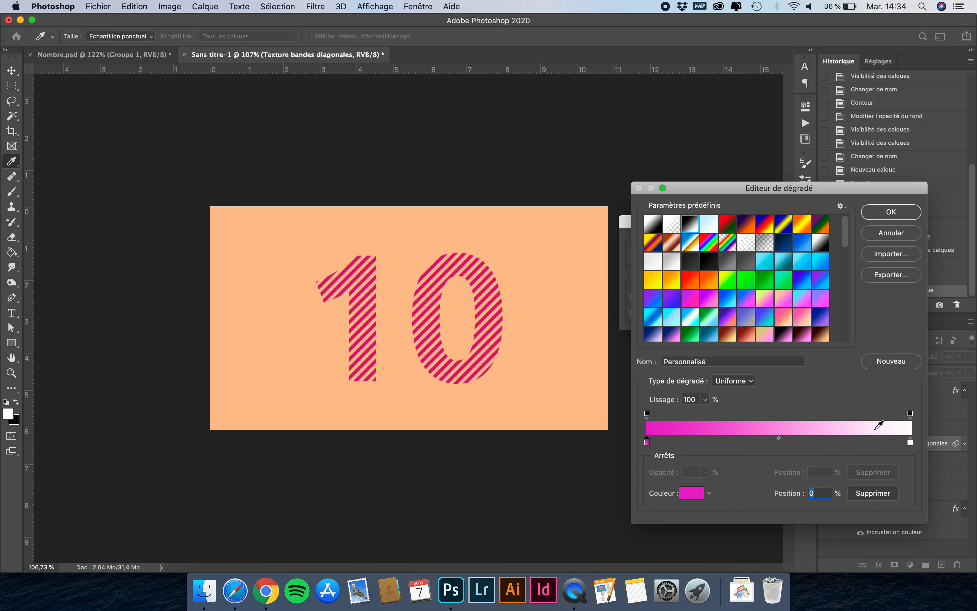
click(904, 215)
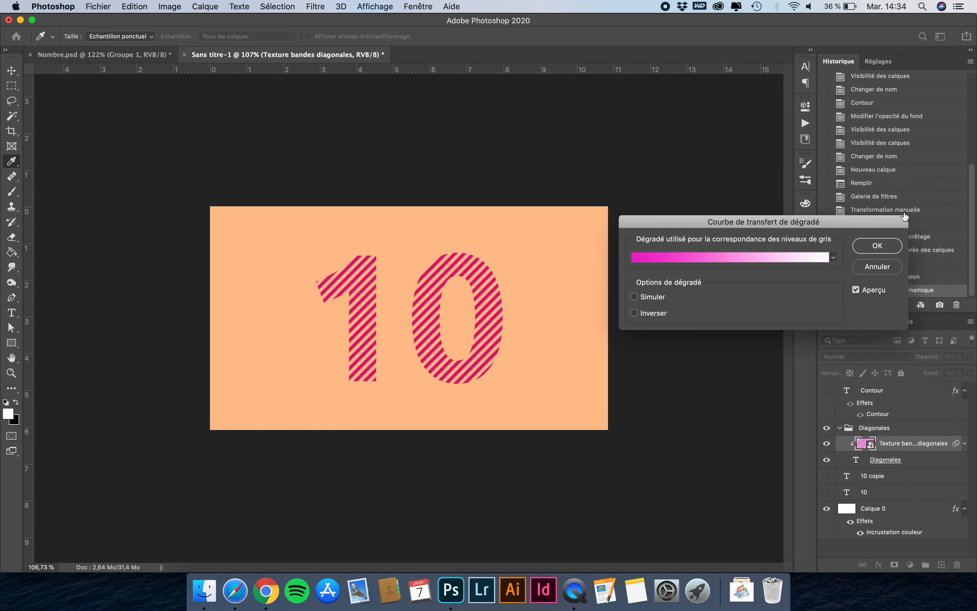
click(884, 244)
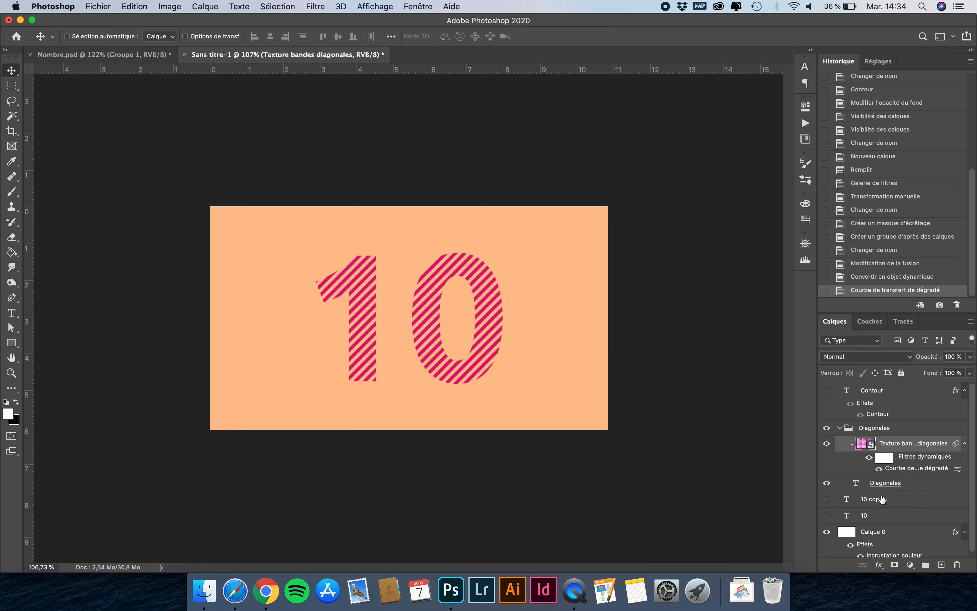
Shift the Texture bandes diagonales layer slightly up and to the left inside the clipped "10" text.
click(884, 484)
scroll(332, 263, up, 10)
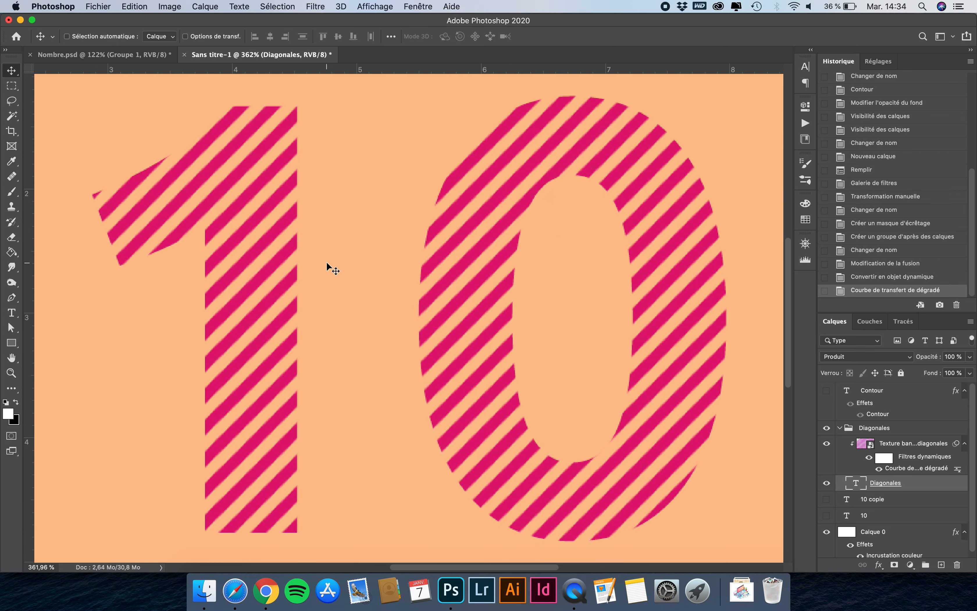
scroll(327, 264, down, 5)
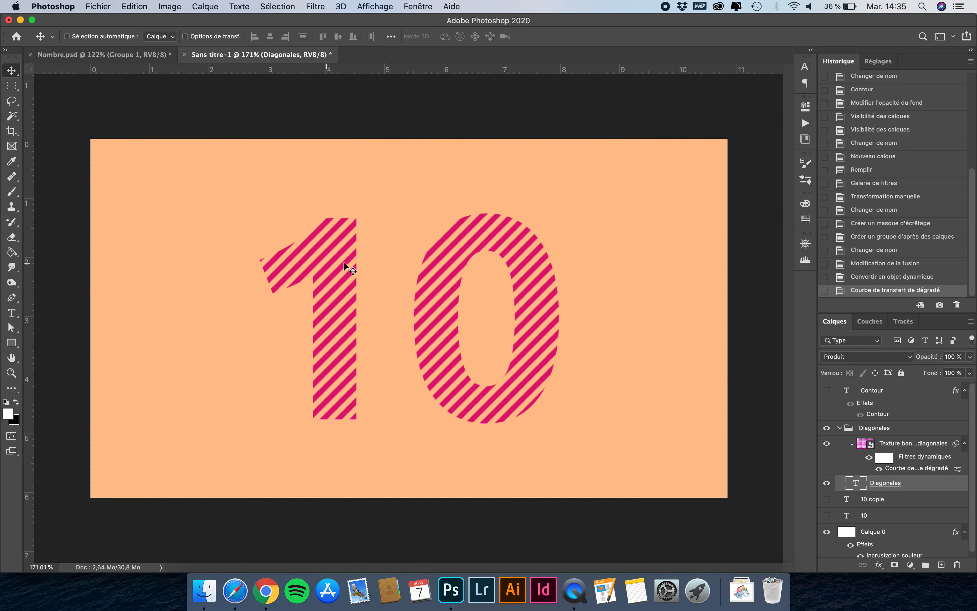
click(912, 444)
drag(534, 238, 527, 234)
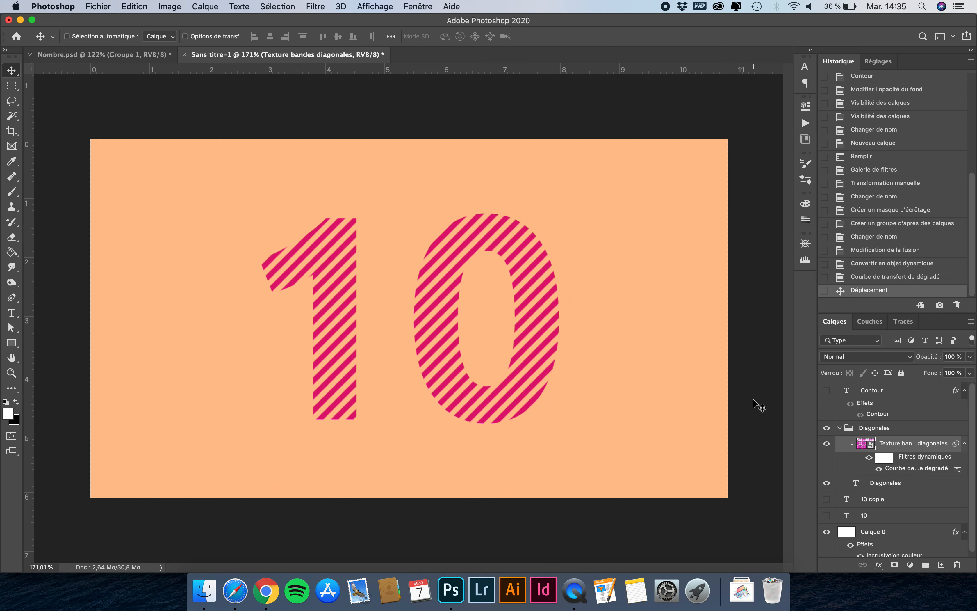
Collapse and hide the Diagonales group, and show the 10 copie text layer.
click(839, 428)
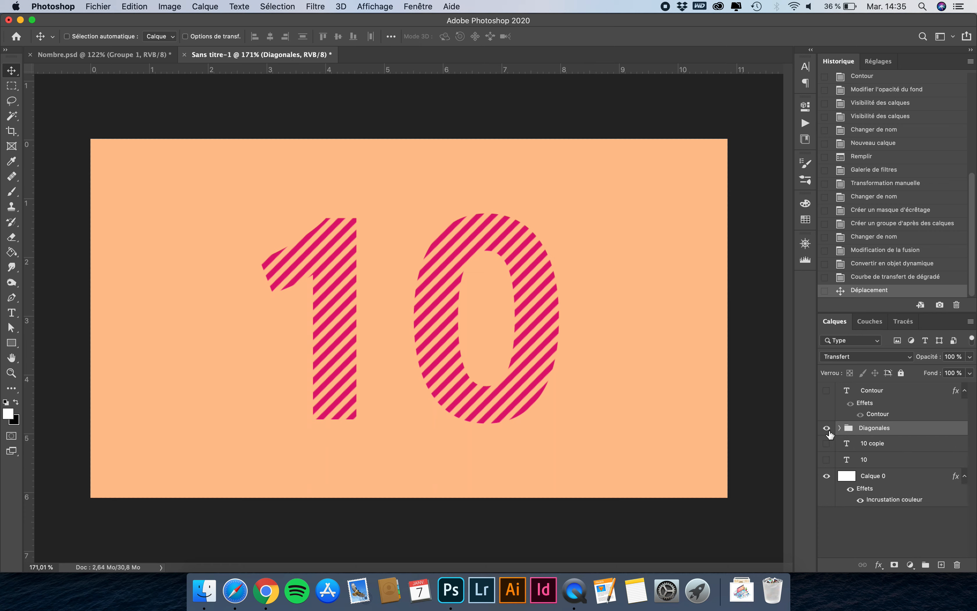
click(826, 428)
click(827, 443)
Set the 10 copie text's colour to f7e3bb and its blend mode to Hard Light (Lumière crue).
click(878, 445)
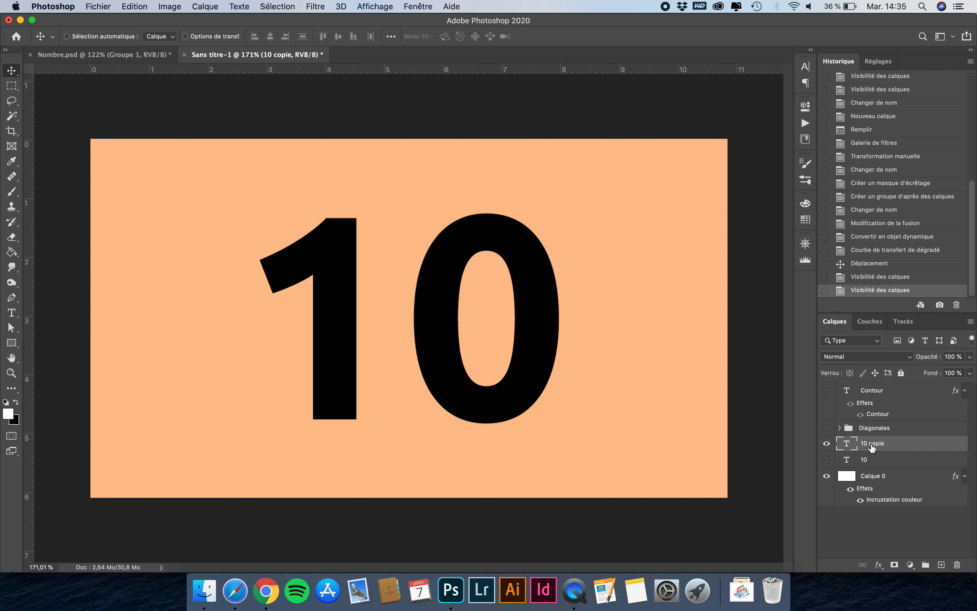
click(805, 67)
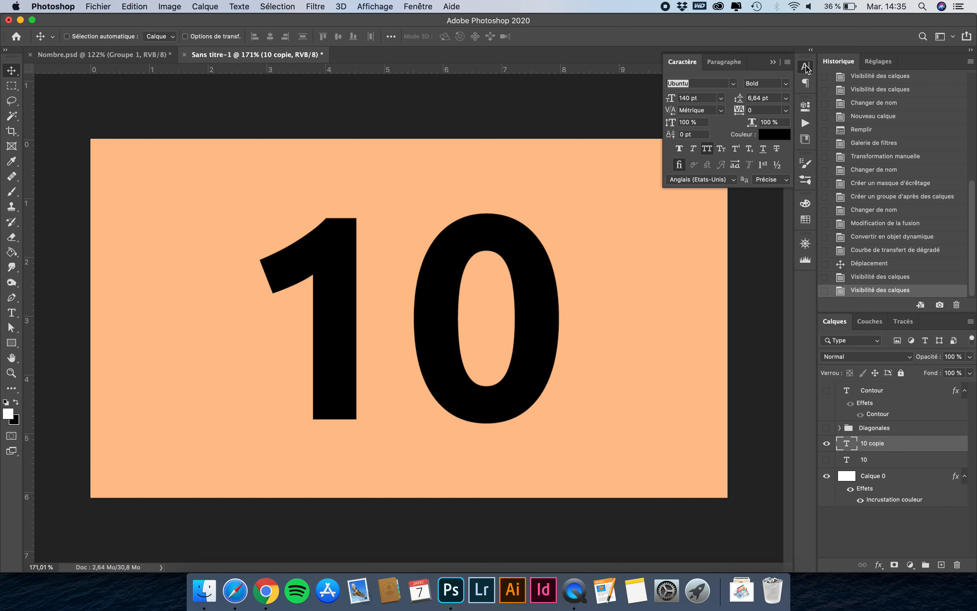
click(774, 135)
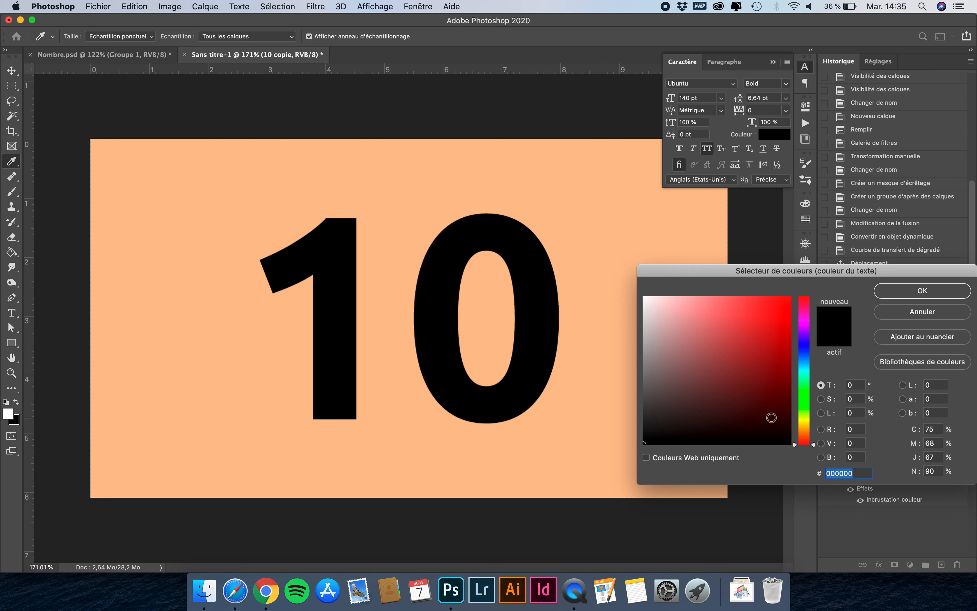
text(F7e)
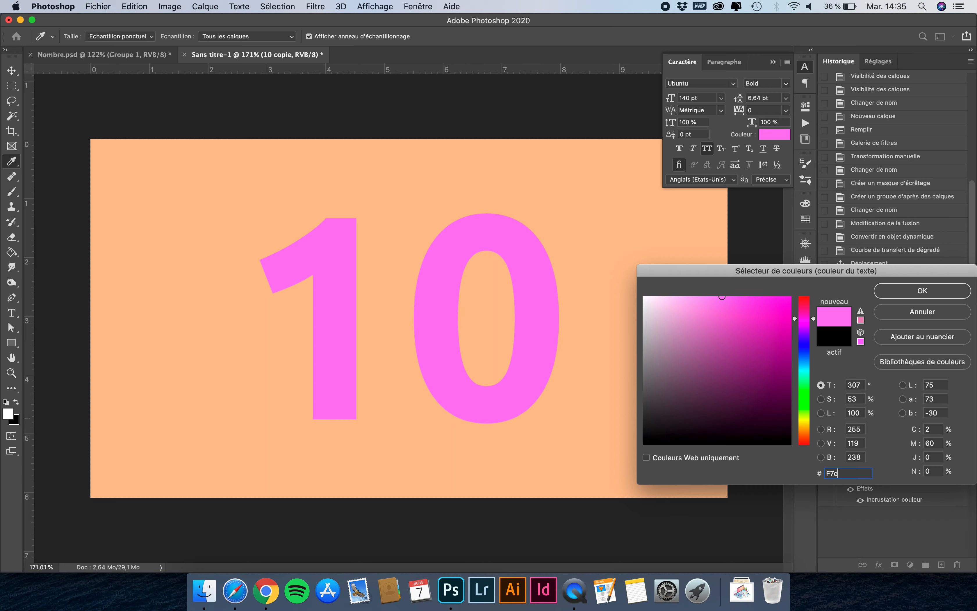
text(3bb)
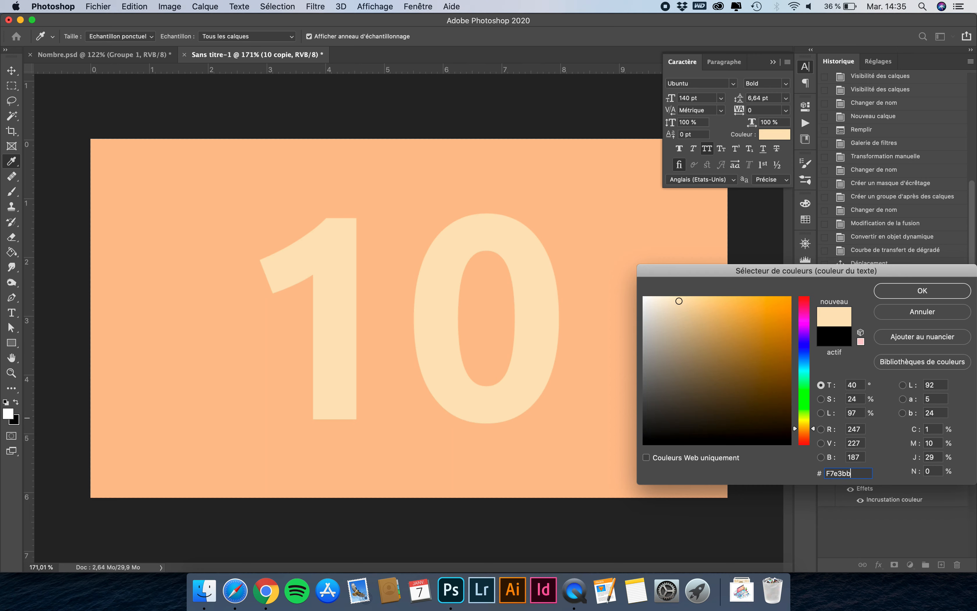
click(918, 292)
click(852, 354)
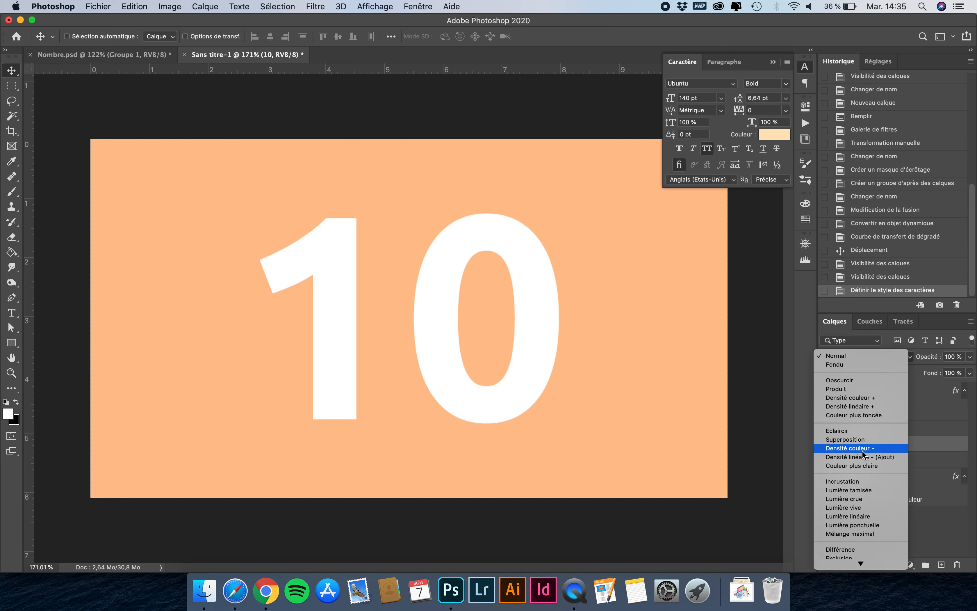
click(855, 501)
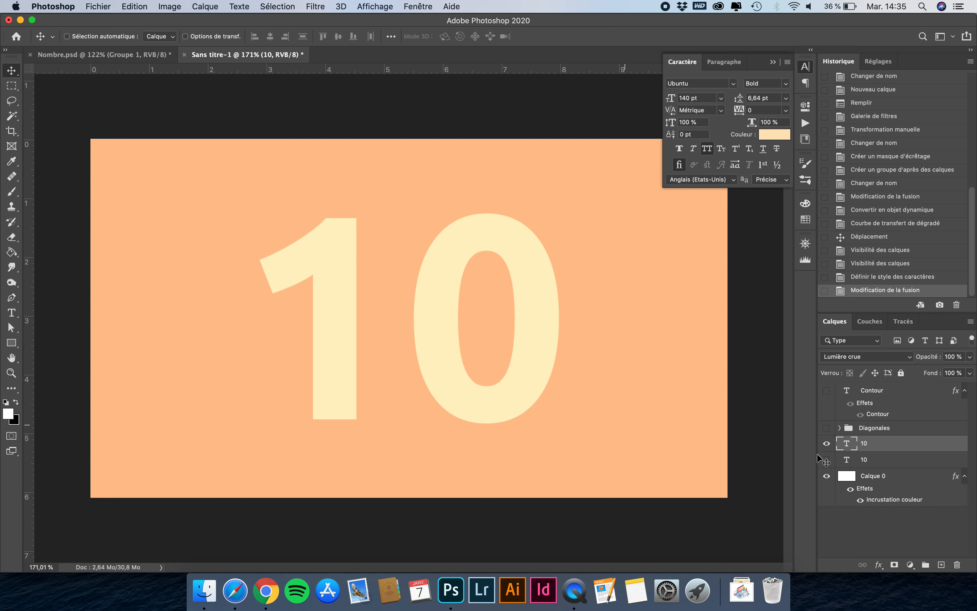
Hide the cream text layer, show the original 10 layer just above the background, and set its text colour to 812467.
click(826, 443)
click(826, 459)
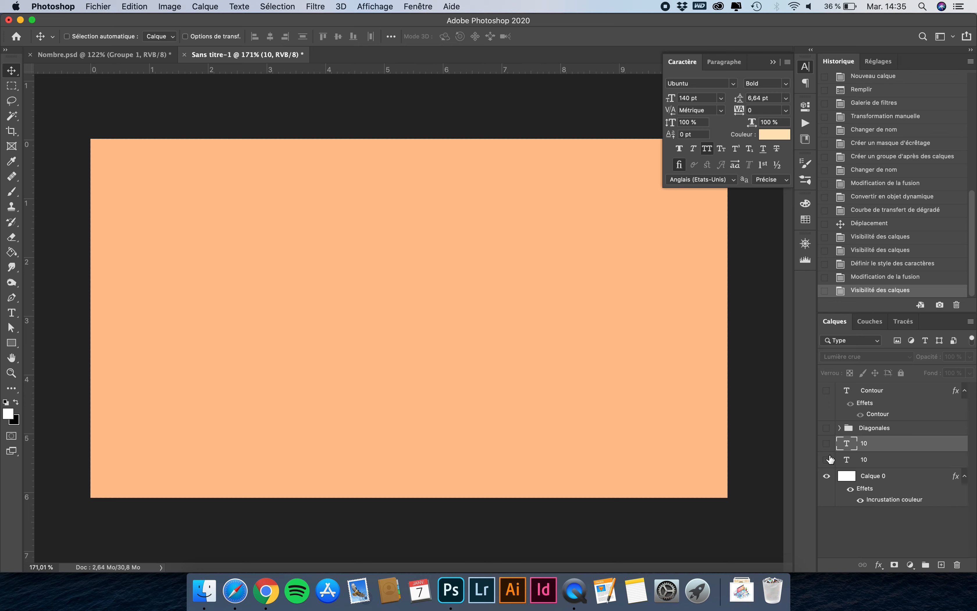
click(883, 460)
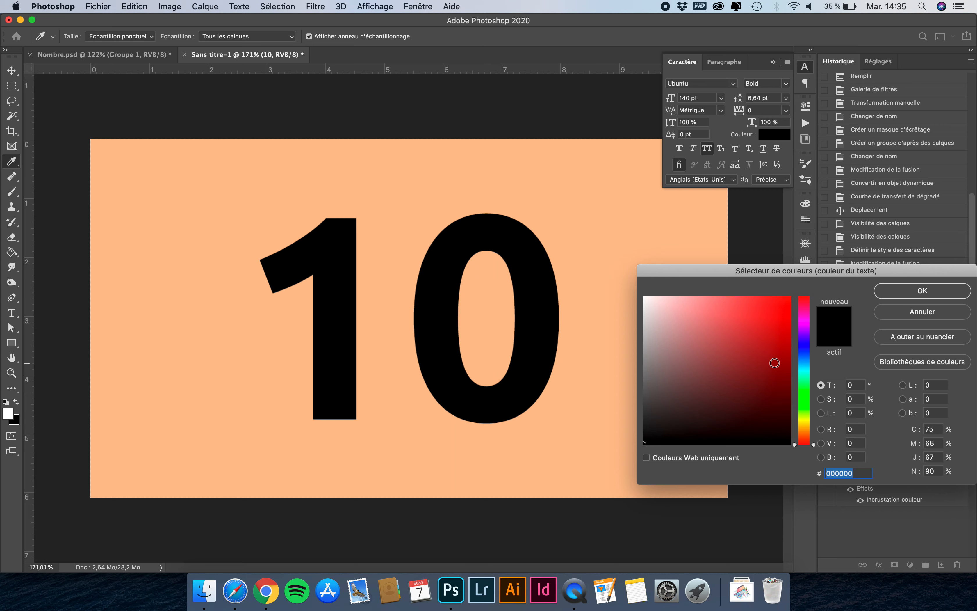
text(81)
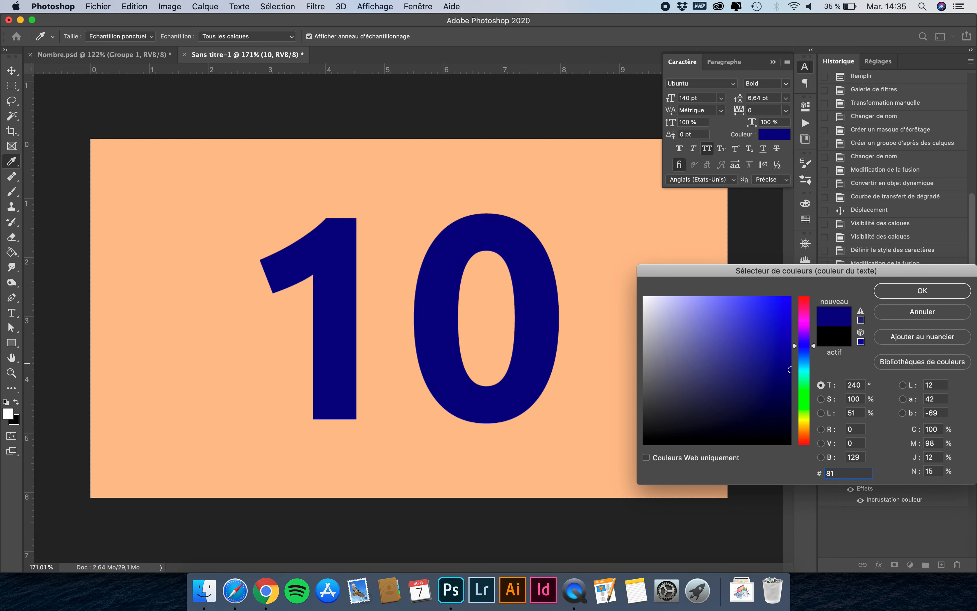
text(2467)
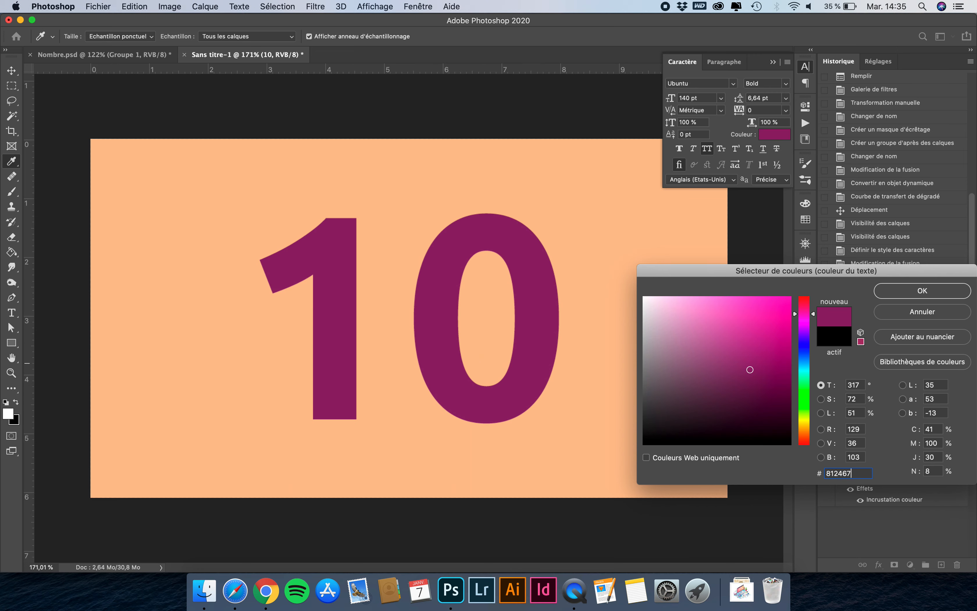
click(917, 297)
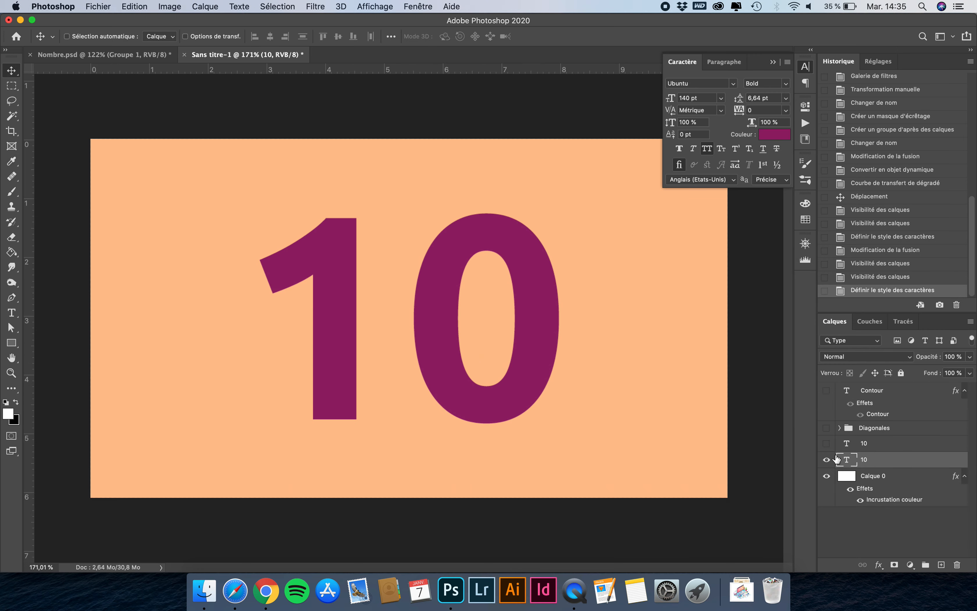
Show the Contour layer and Diagonales group with both solid 10 layers hidden, and shift the striped group slightly down and right of the outline.
drag(826, 444, 826, 394)
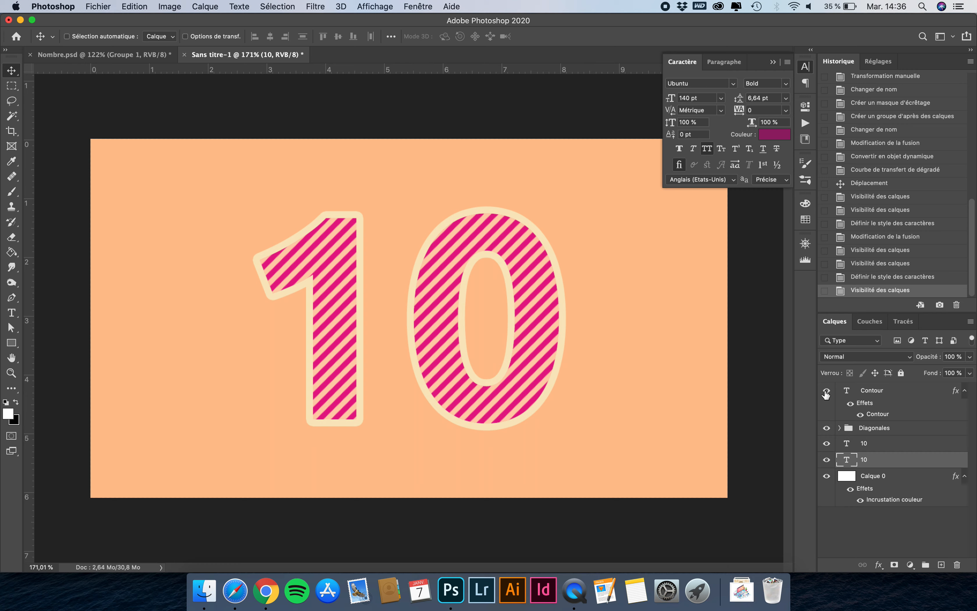
click(874, 392)
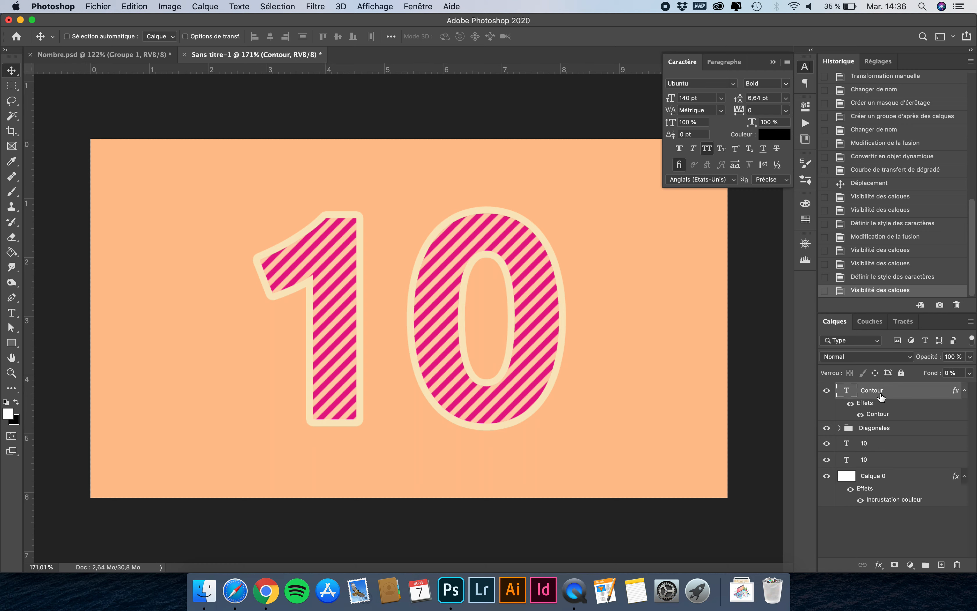
click(876, 429)
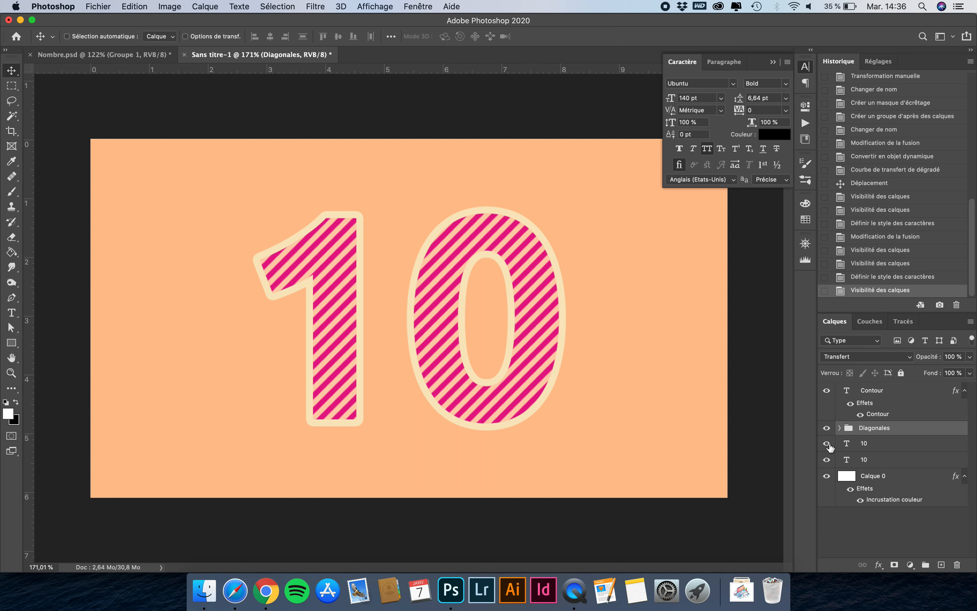
drag(827, 444, 827, 461)
scroll(655, 398, up, 3)
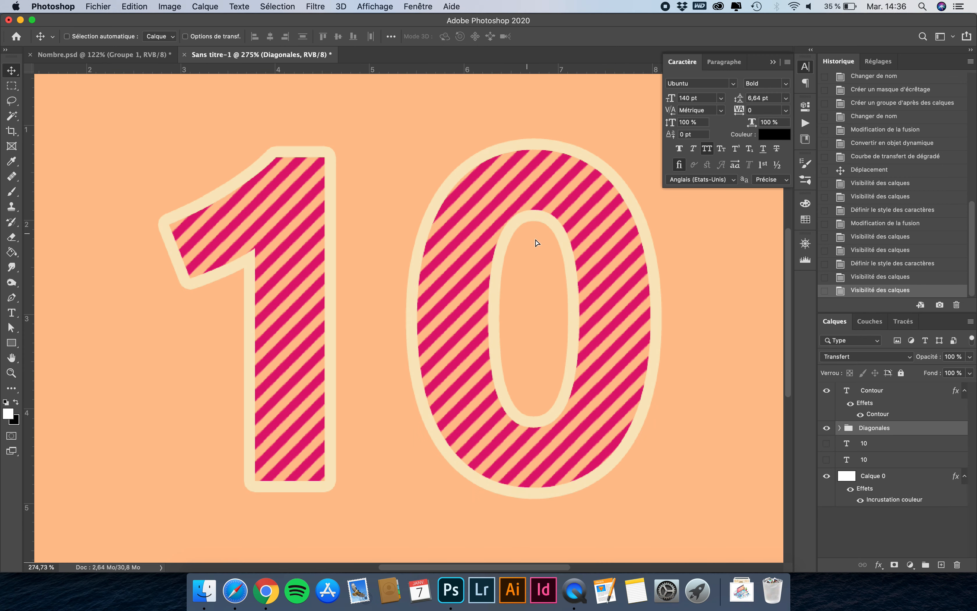
drag(533, 241, 549, 252)
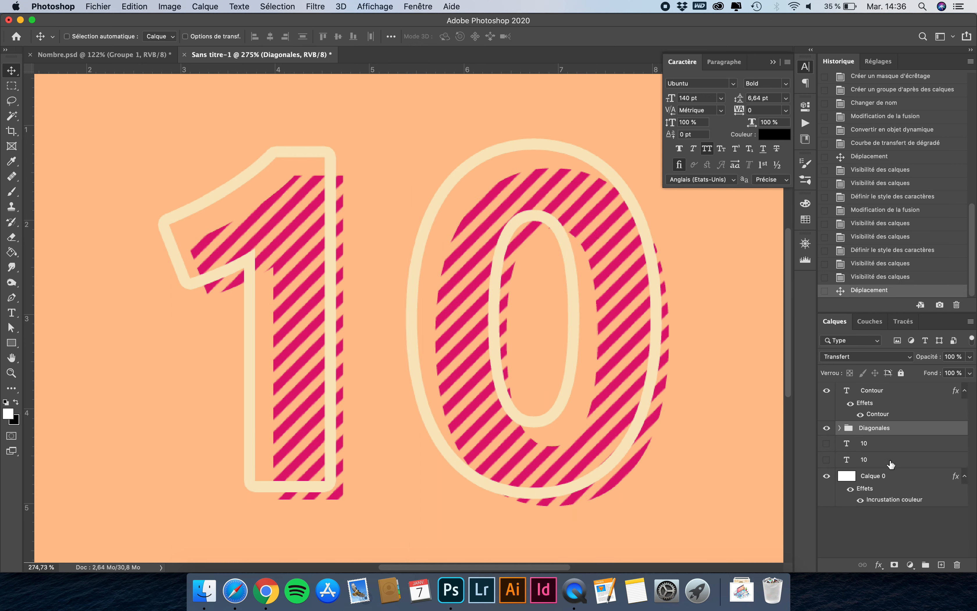
Show the cream 10 text layer and offset it slightly down and right of the striped group.
click(826, 443)
click(886, 448)
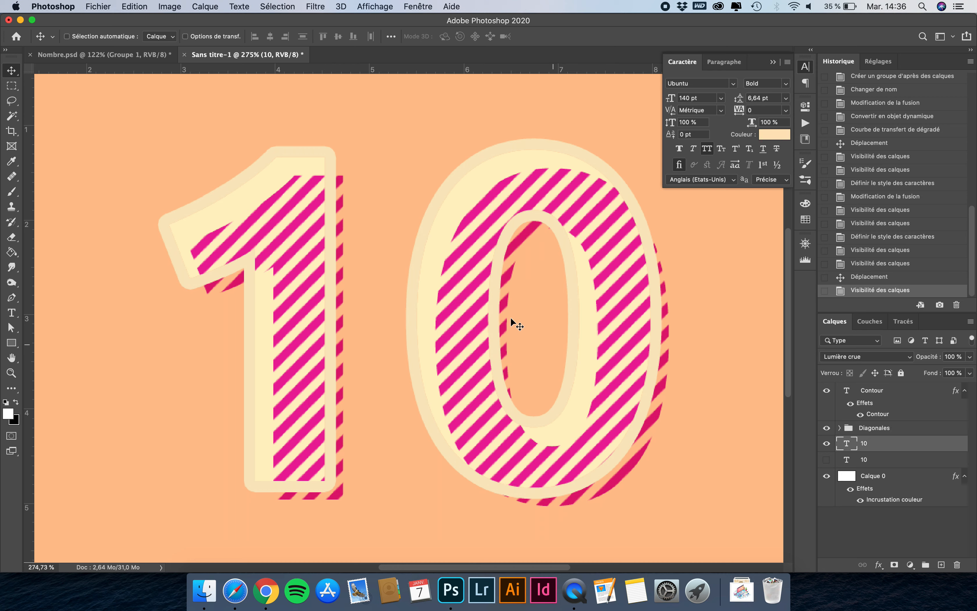
drag(486, 255, 514, 277)
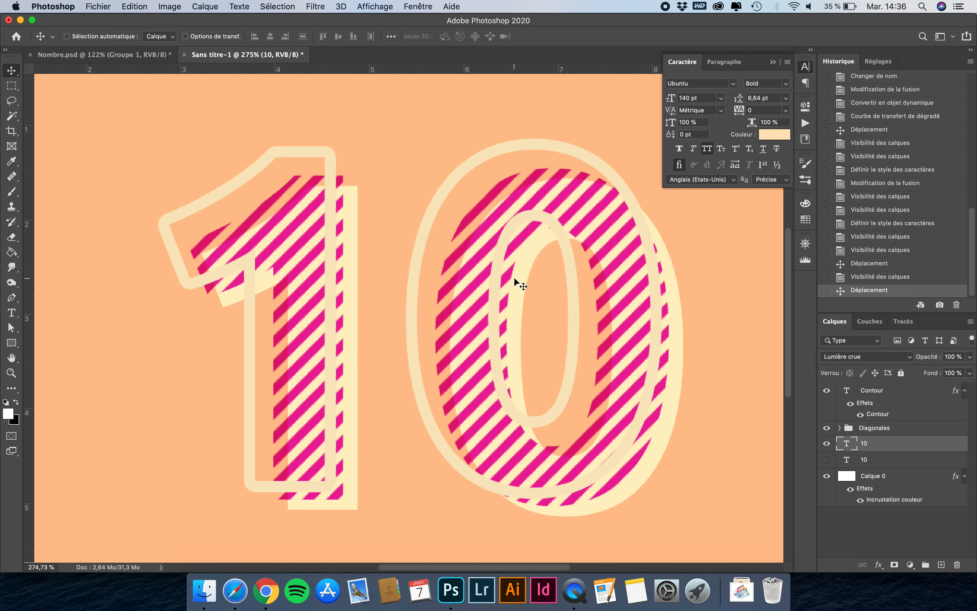
key(Down)
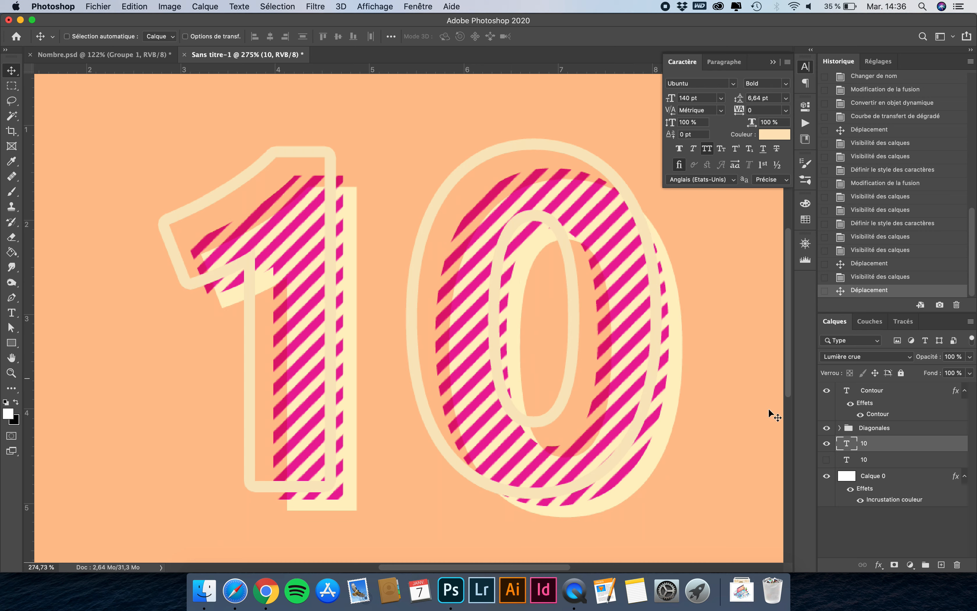
Show the purple 10 text layer and offset it slightly down and right of the cream copy as a shadow.
click(825, 458)
click(887, 462)
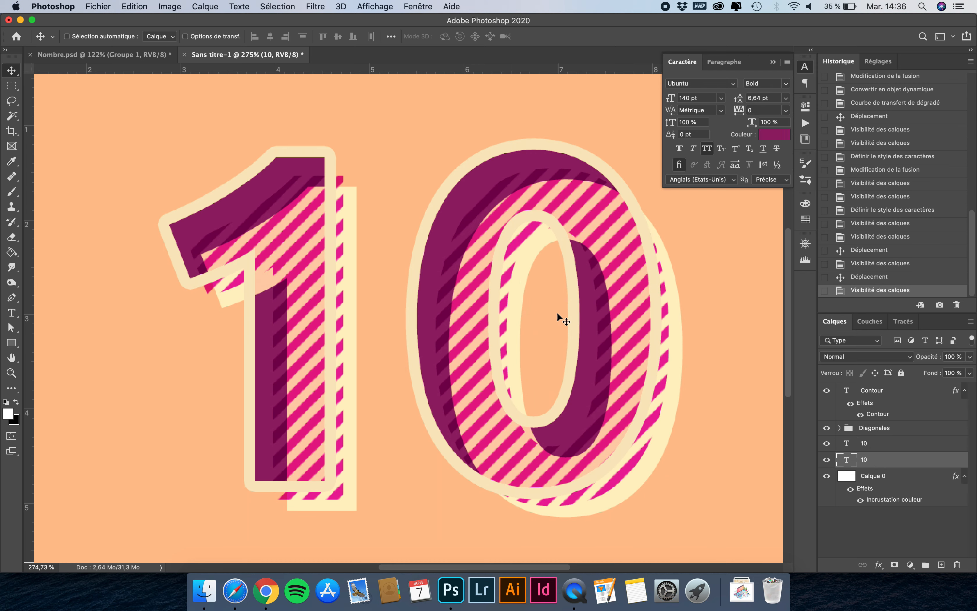
drag(516, 171, 561, 201)
key(Down)
key(Down)
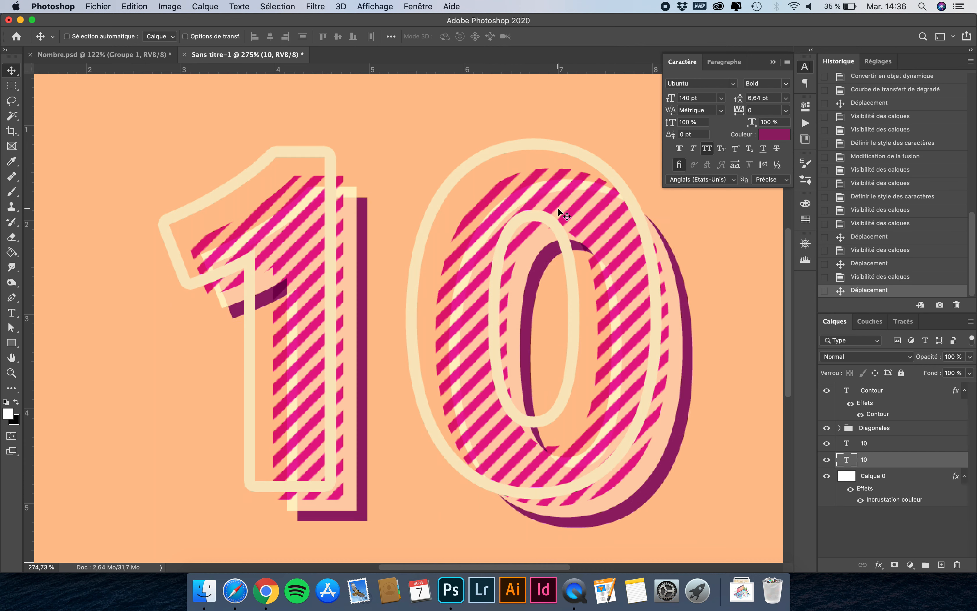
key(Right)
key(Down)
key(Down)
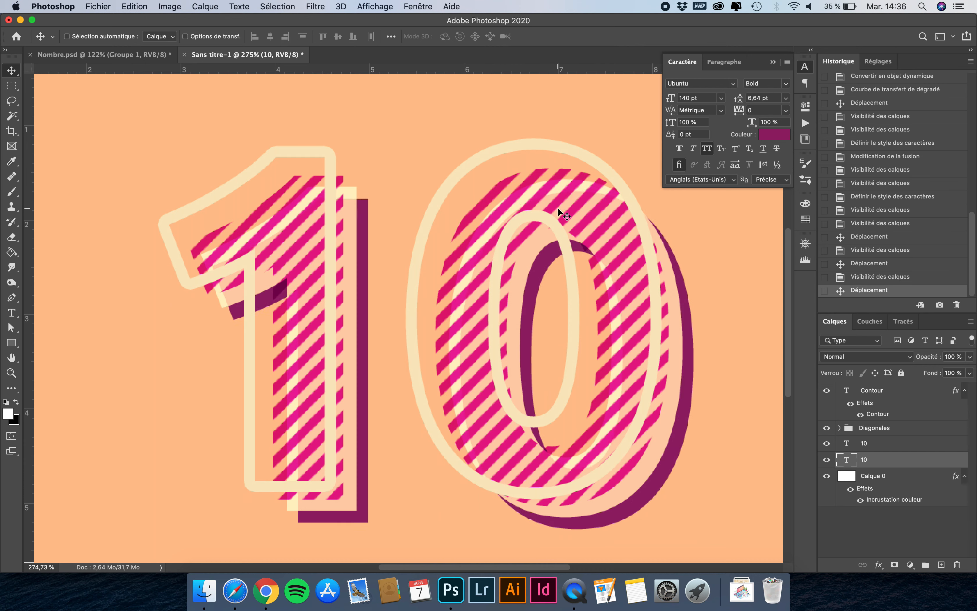
Group the Contour layer, Diagonales group and both 10 text layers, and name the group Numéro 10.
scroll(499, 325, down, 5)
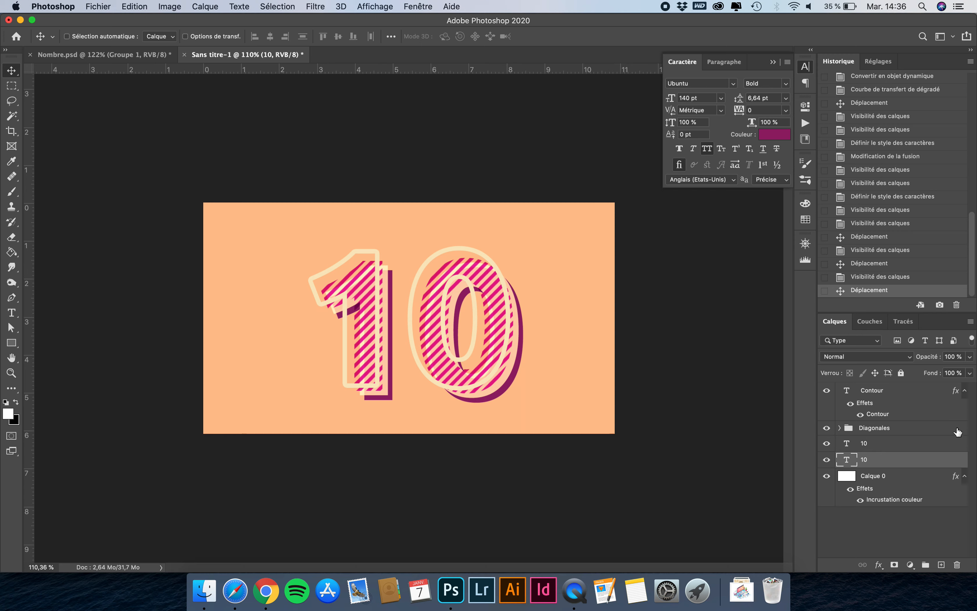
click(880, 394)
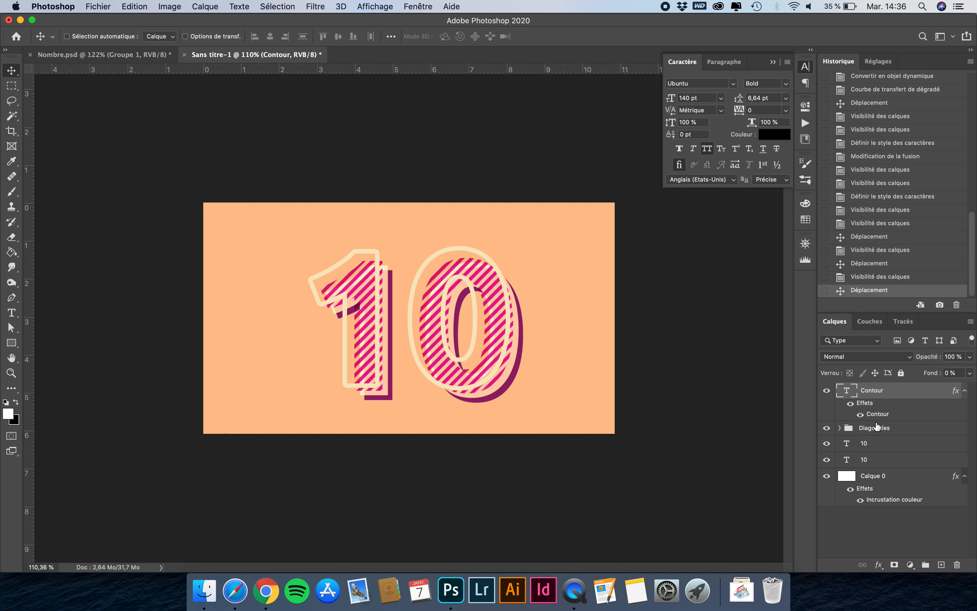
shift+click(871, 463)
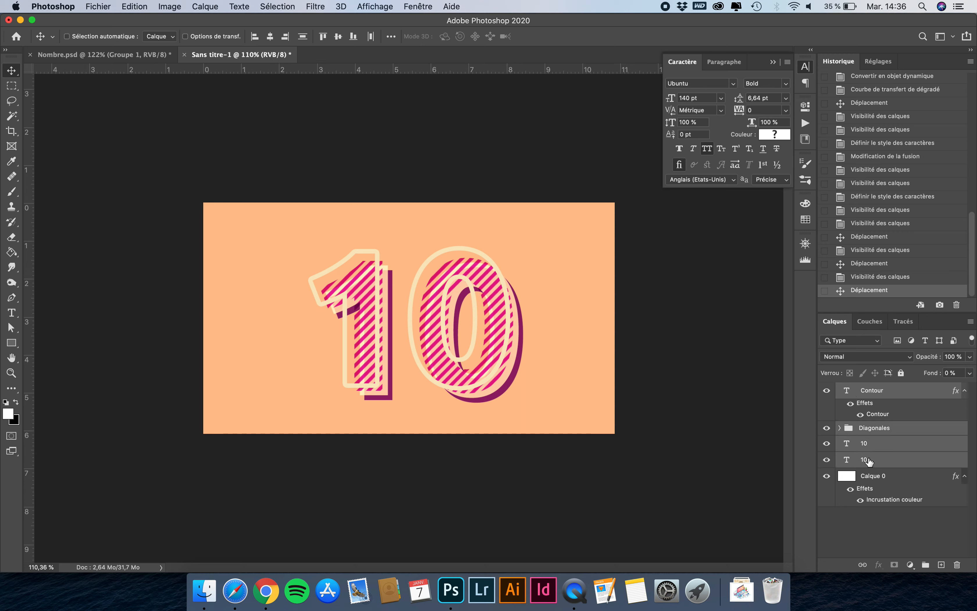
click(926, 564)
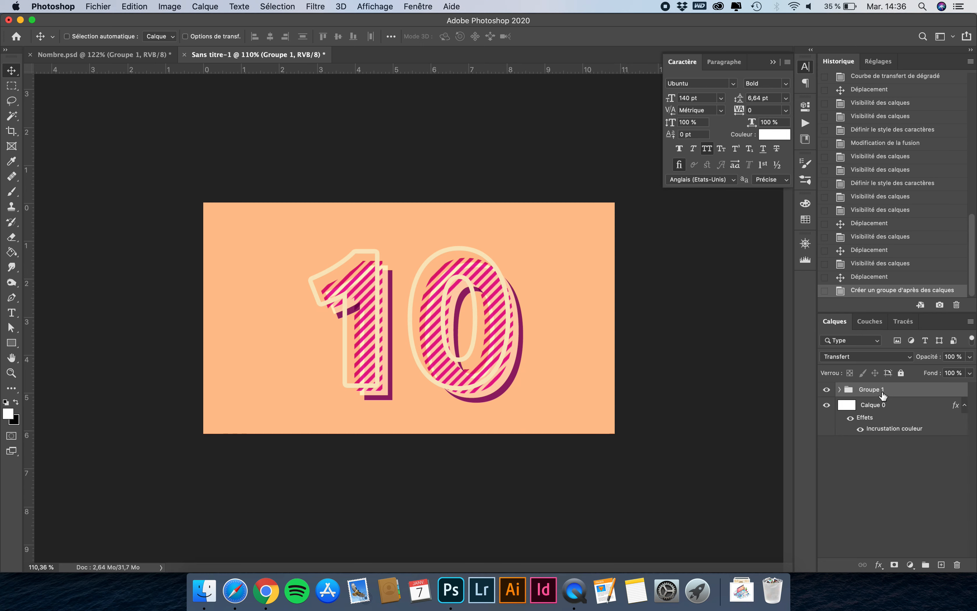
double_click(876, 390)
text(Numé)
key(Return)
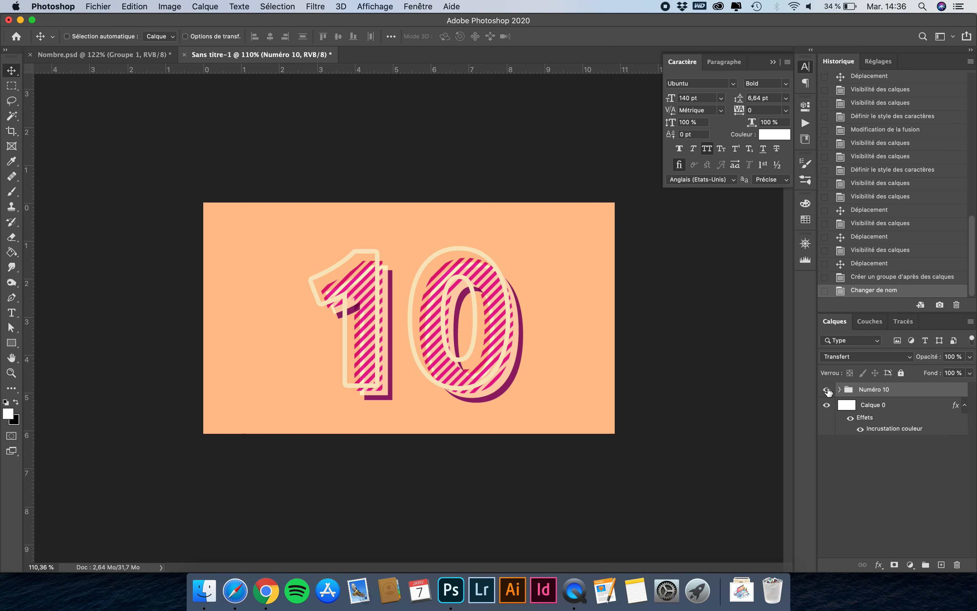
Centre the Numéro 10 group horizontally and vertically on the whole canvas, and clear the selection.
key(super+a)
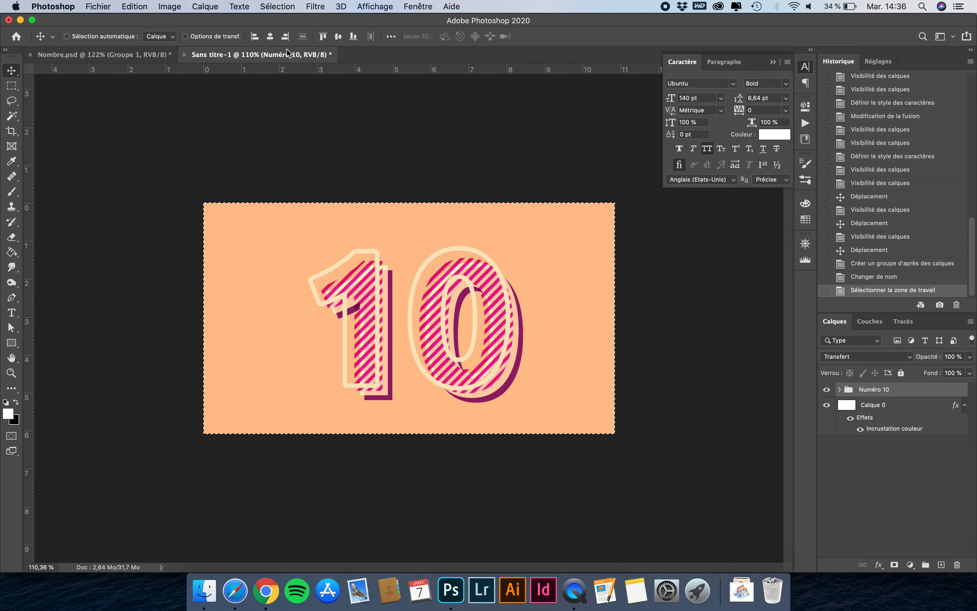
click(270, 37)
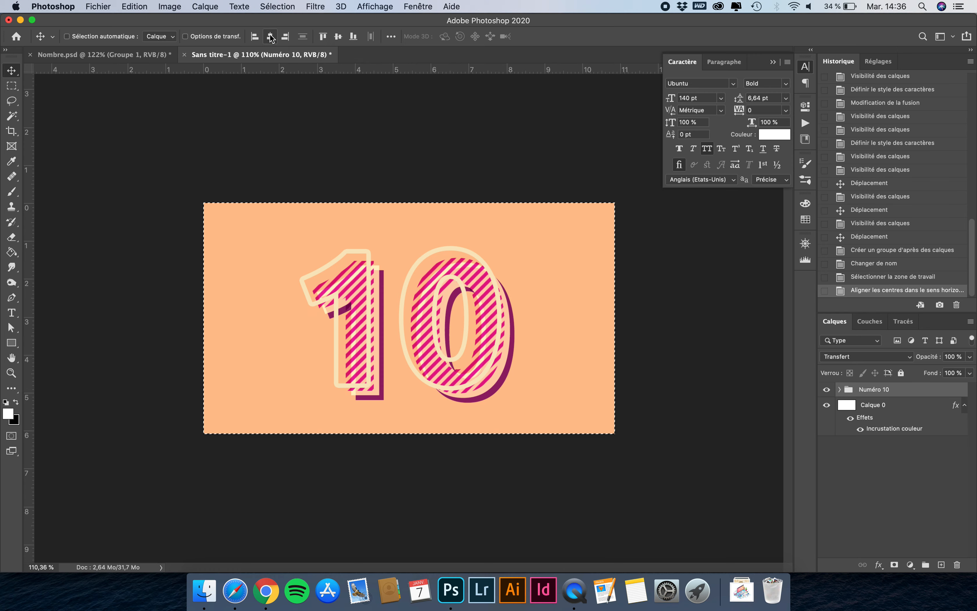
click(339, 36)
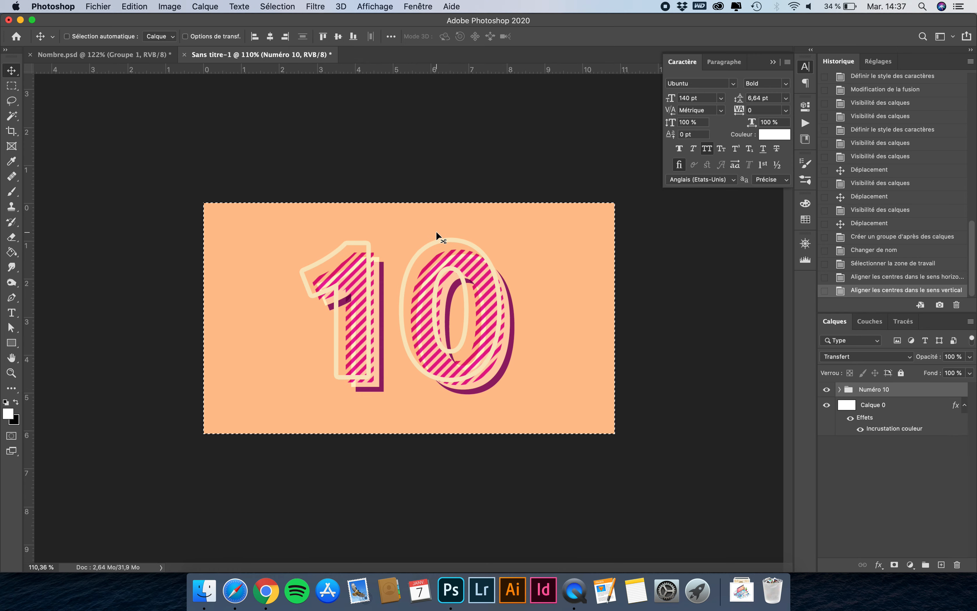
key(super)
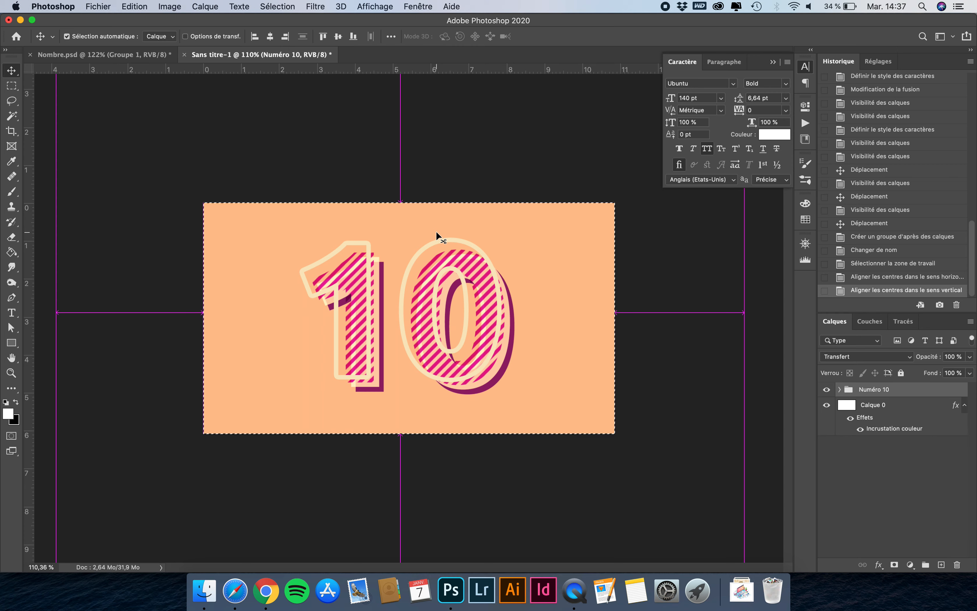
key(super+d)
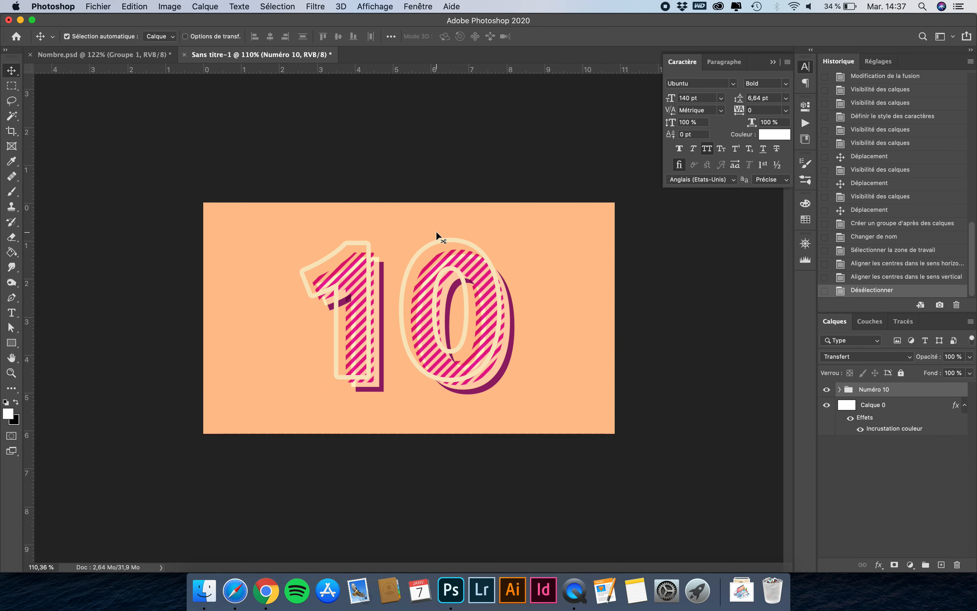